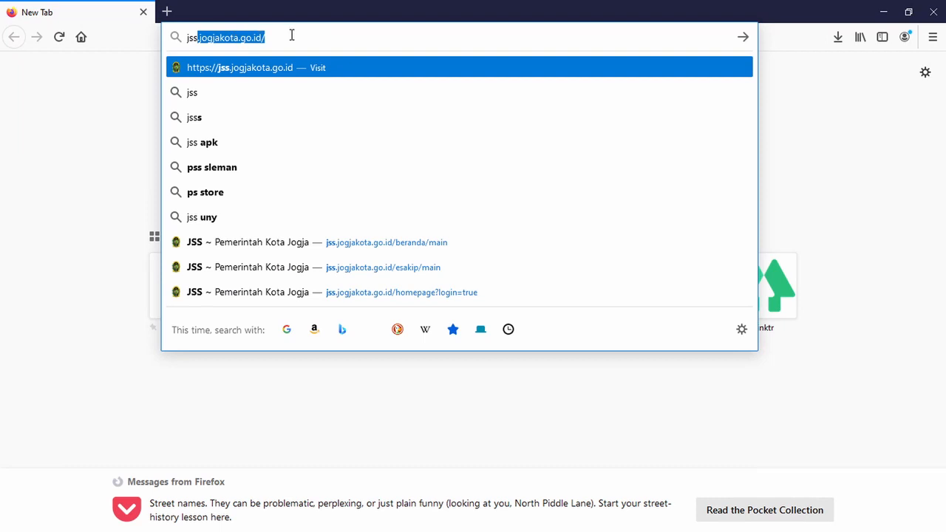
# Step: Open the portal at jss.jogjakota.go.id and go to its account sign-in
pyautogui.click(292, 35)
pyautogui.press('Return')
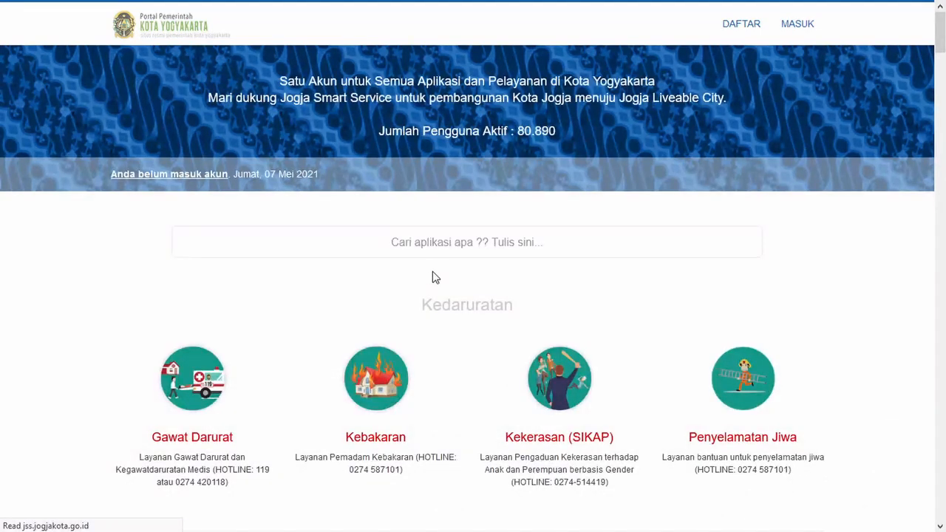
pyautogui.click(797, 25)
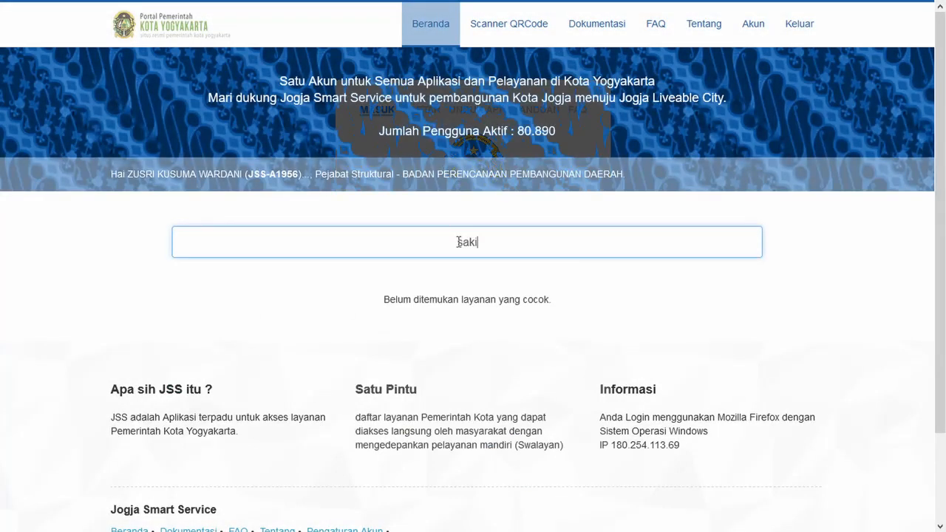
# Step: Search the portal's applications for "sakip" and open E-SAKIP
pyautogui.write('p')
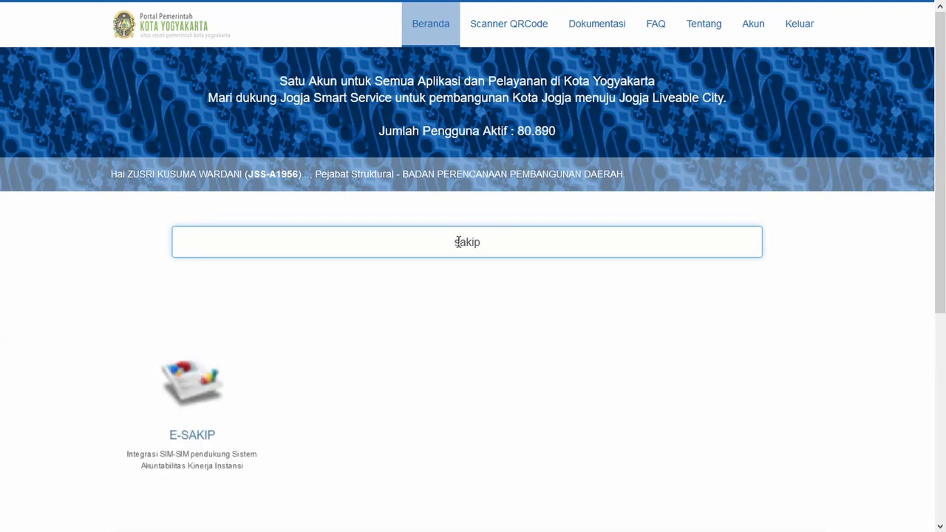
pyautogui.click(205, 441)
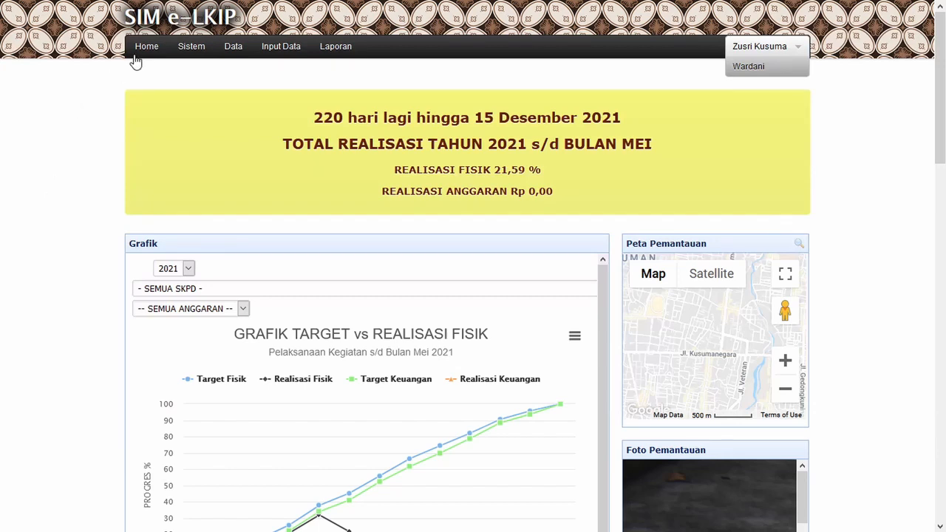
pyautogui.moveTo(188, 48)
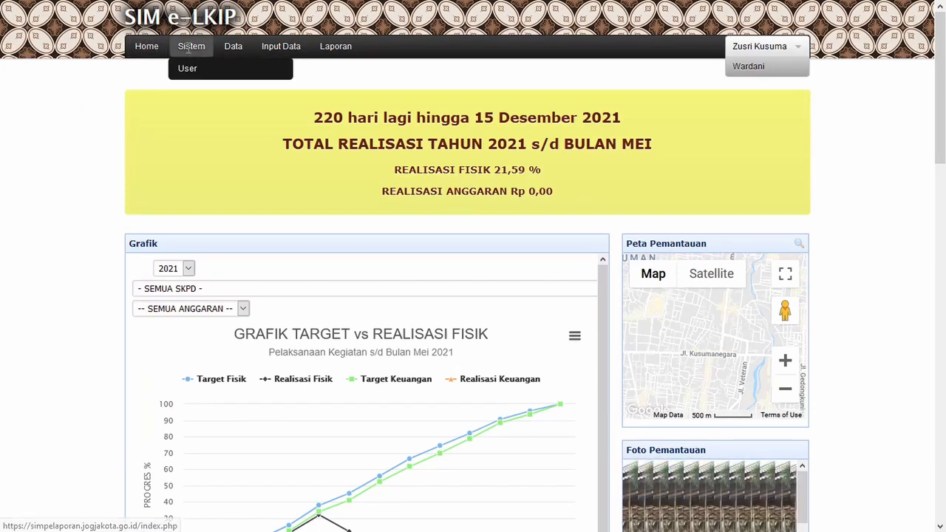
pyautogui.moveTo(233, 46)
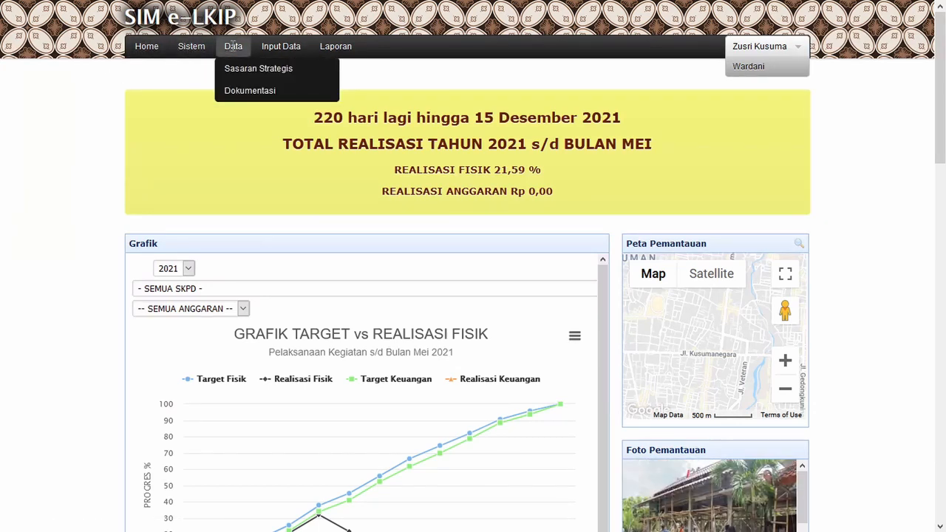
pyautogui.moveTo(273, 46)
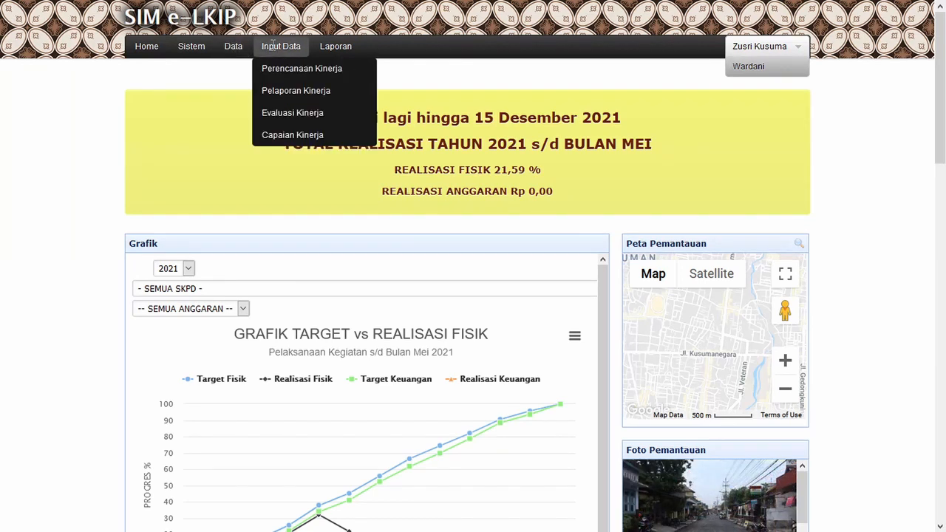
pyautogui.moveTo(336, 45)
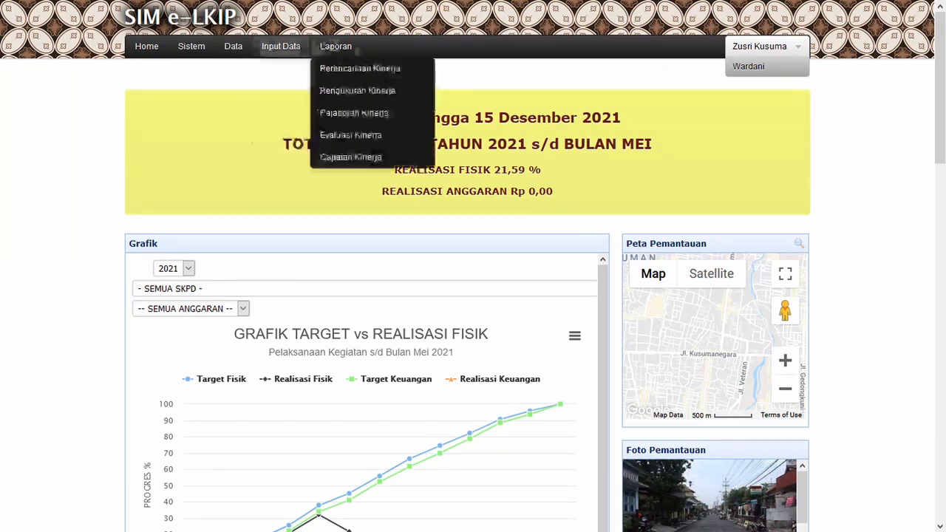
pyautogui.click(336, 46)
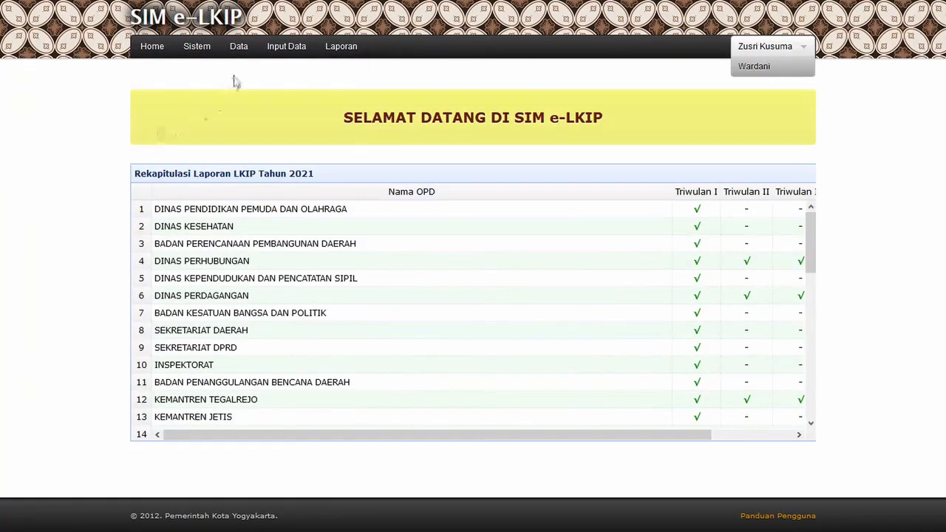
# Step: Open the Sasaran Strategis data and select the goal Kinerja Perencanaan Pembangunan Daerah Meningkat
pyautogui.moveTo(240, 43)
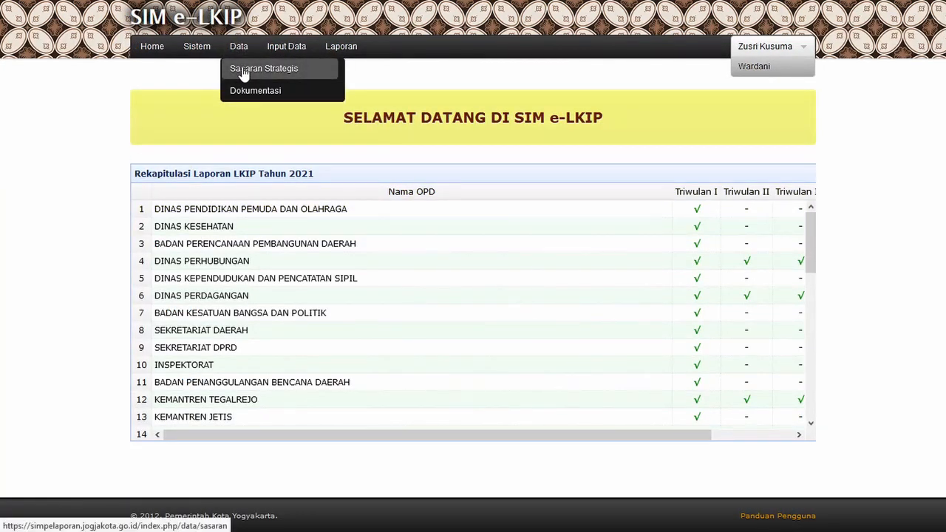
pyautogui.click(244, 70)
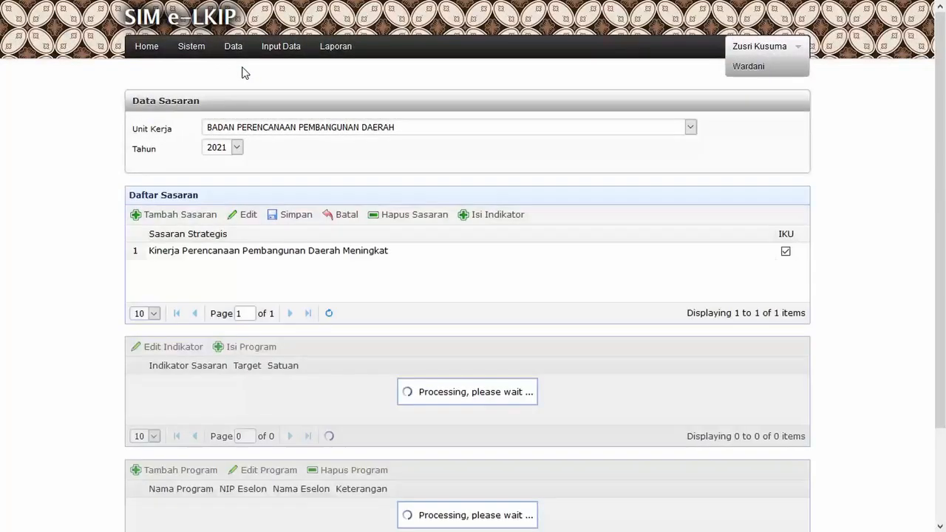
pyautogui.click(225, 252)
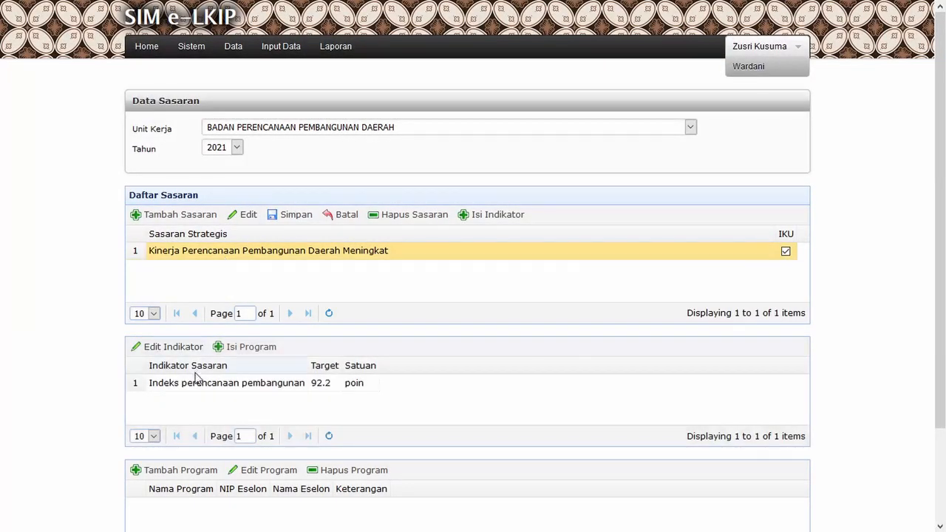
# Step: Select the indicator Indeks perencanaan pembangunan and open it for editing
pyautogui.click(196, 390)
pyautogui.click(195, 347)
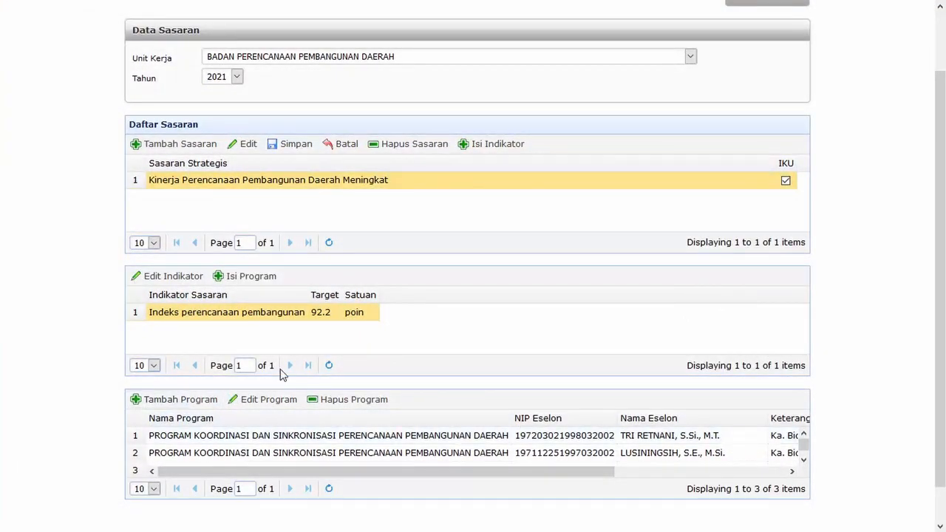
# Step: Open the form for adding a program to the selected indicator and view its Program and Eselon choices
pyautogui.click(264, 279)
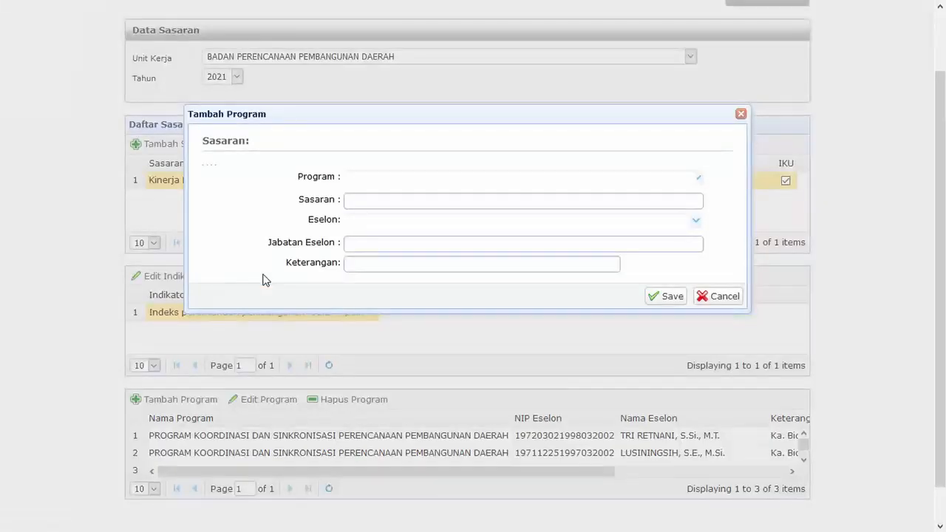
pyautogui.click(697, 178)
pyautogui.click(697, 178)
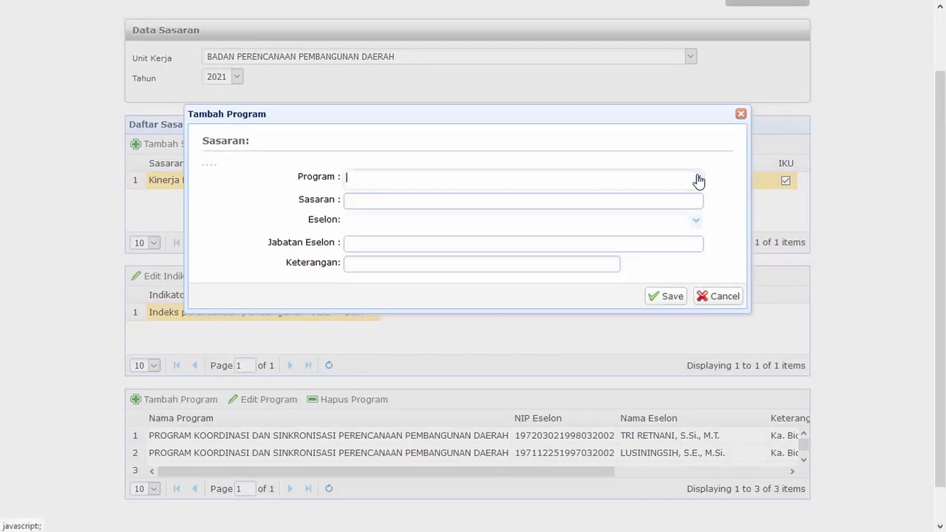
pyautogui.click(697, 223)
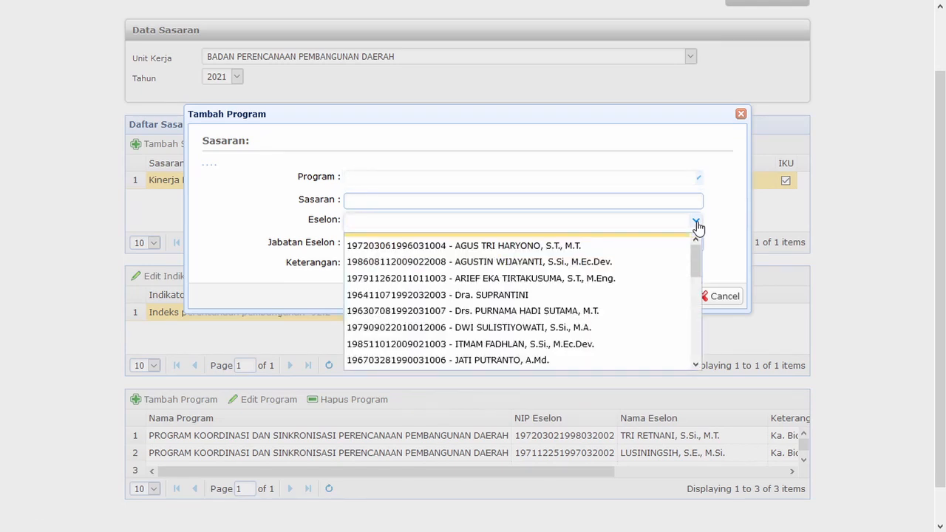
pyautogui.click(697, 224)
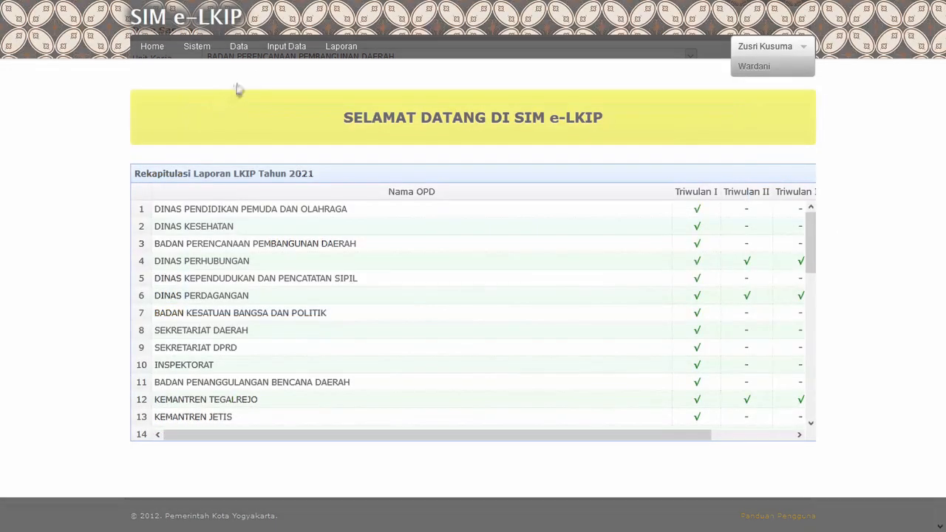
pyautogui.moveTo(280, 43)
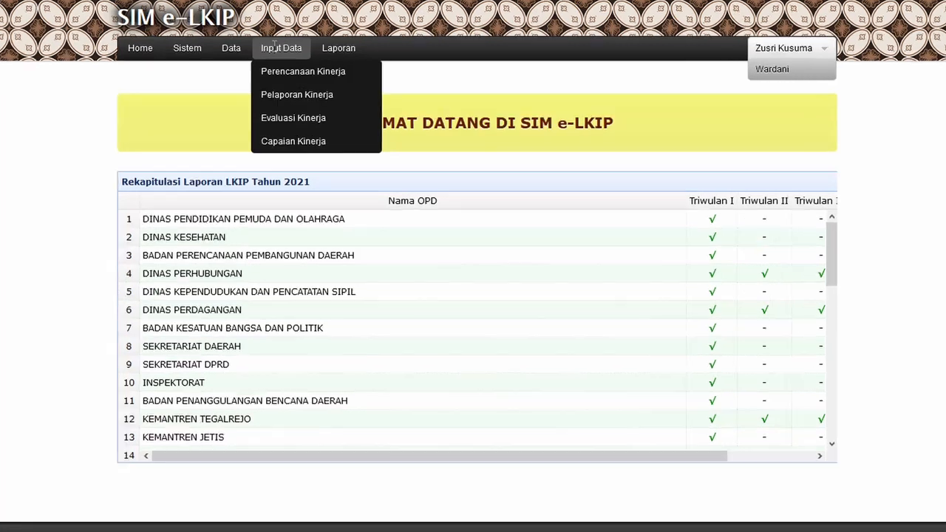
pyautogui.moveTo(272, 73)
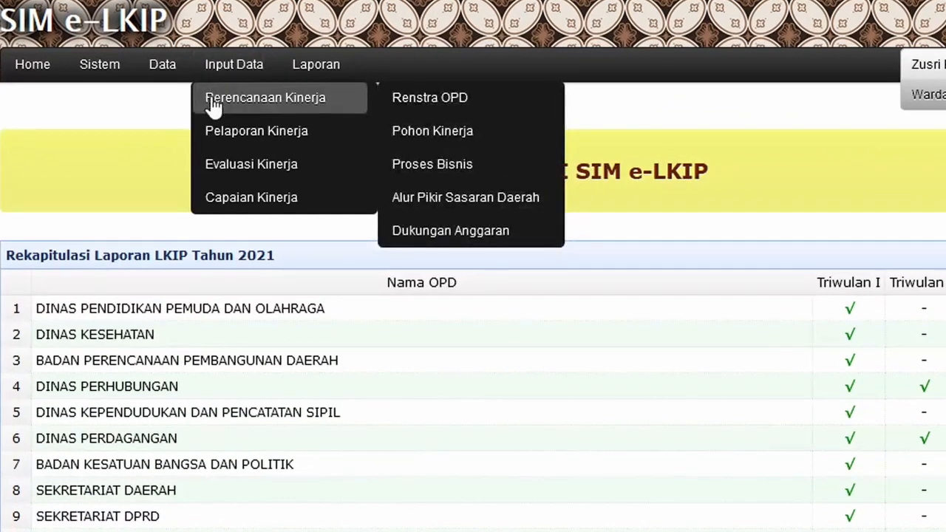
pyautogui.moveTo(216, 171)
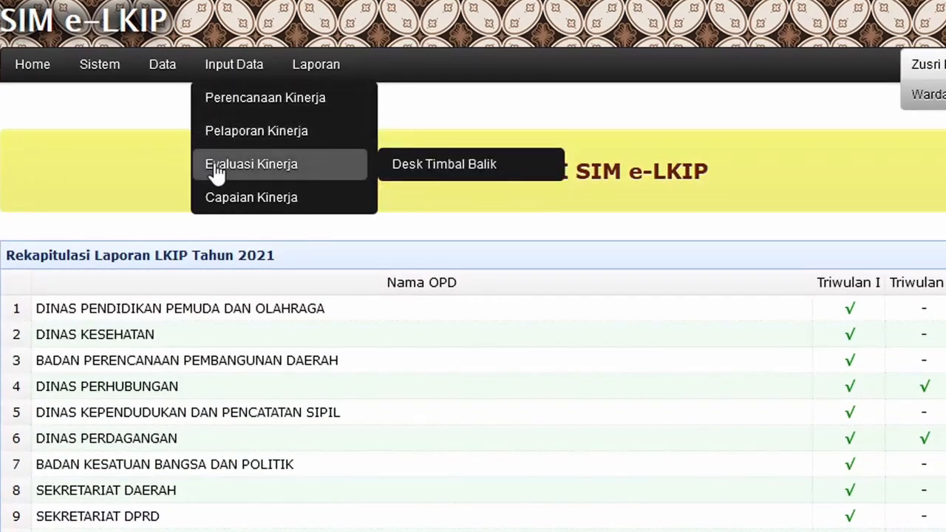
pyautogui.moveTo(225, 146)
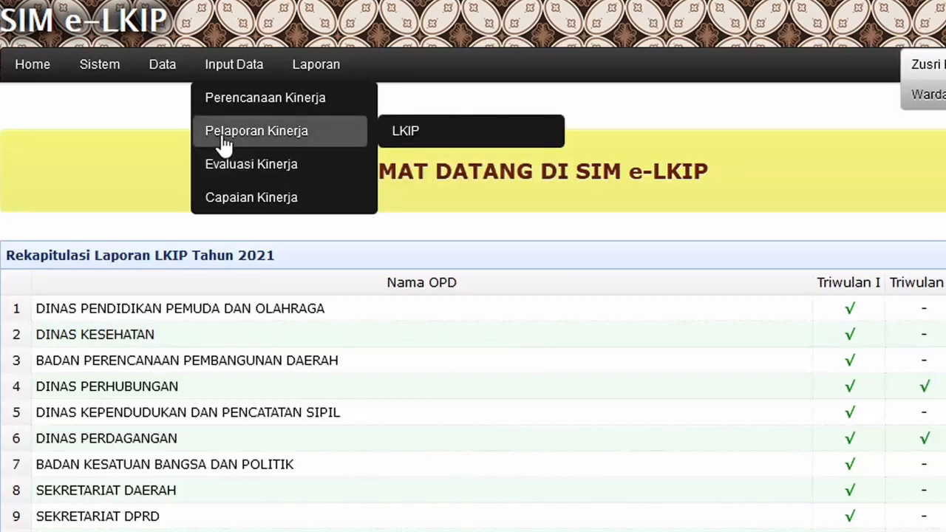
pyautogui.moveTo(218, 201)
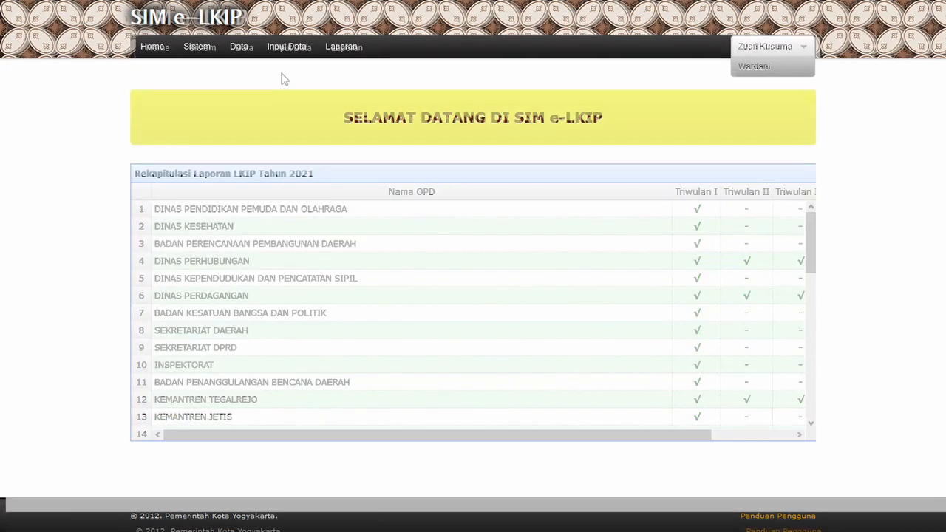
pyautogui.moveTo(288, 47)
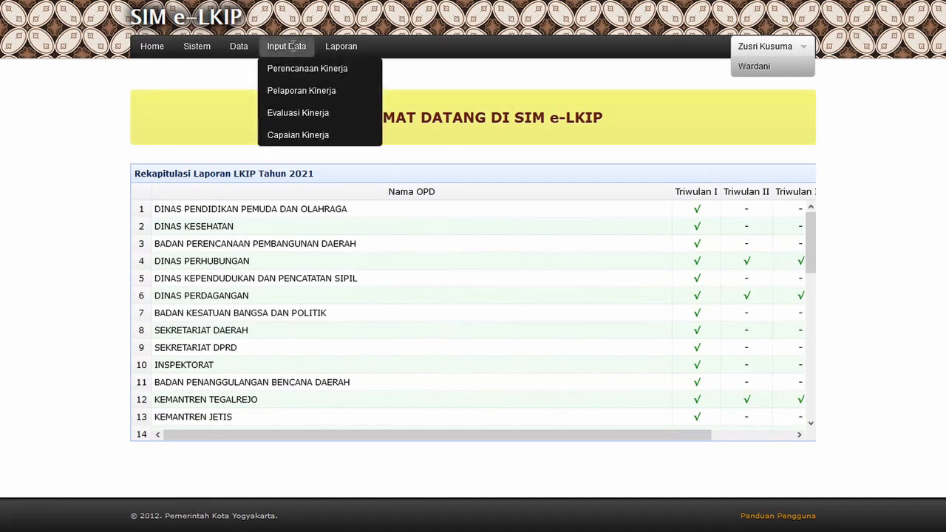
pyautogui.moveTo(295, 76)
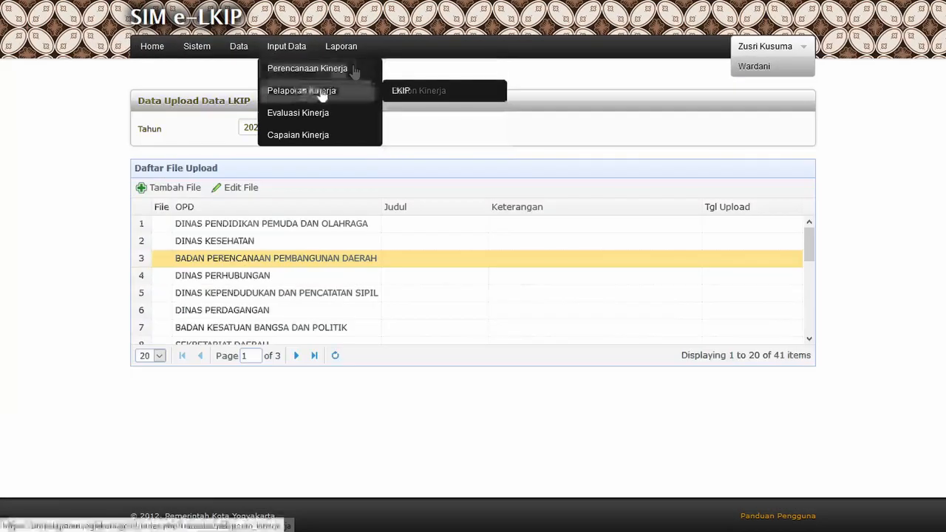
# Step: Start a new LKIP file upload entry for BADAN PERENCANAAN PEMBANGUNAN DAERAH and title it "LKIP 2020"
pyautogui.moveTo(325, 90)
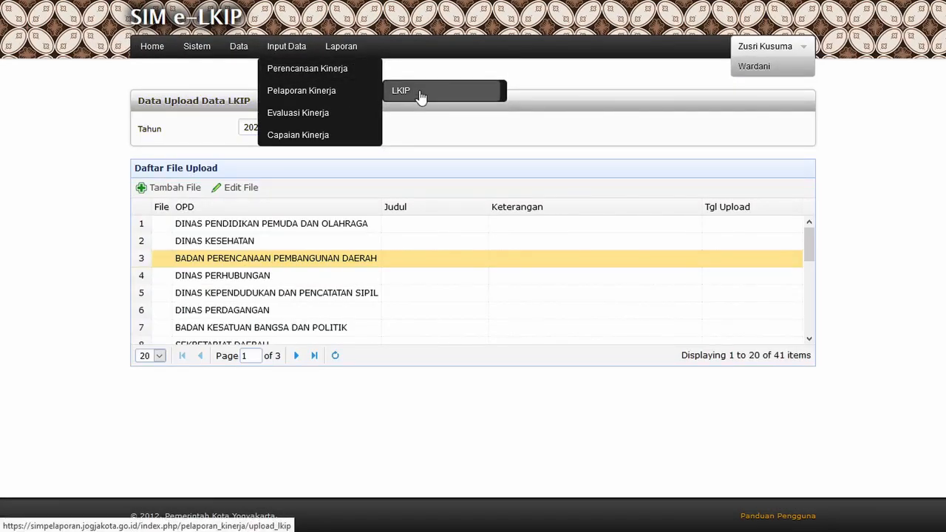
pyautogui.click(163, 186)
pyautogui.click(612, 222)
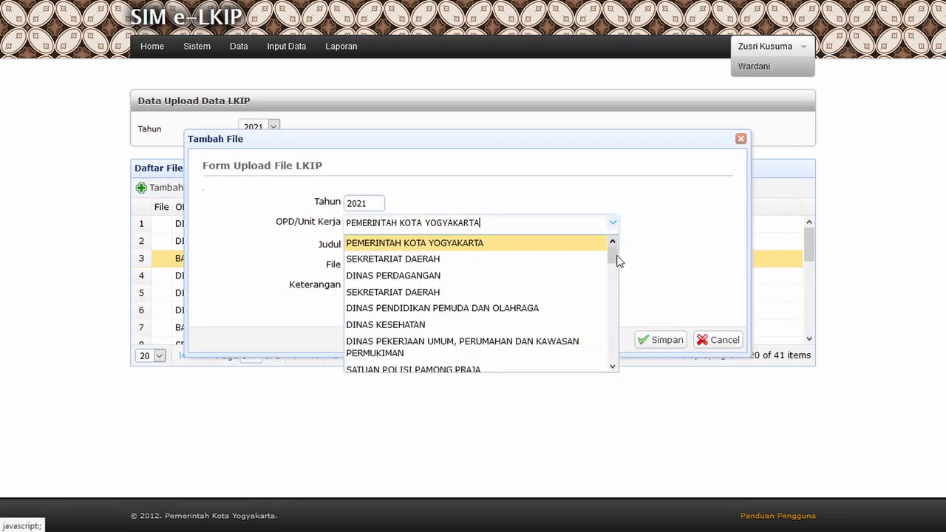
pyautogui.moveTo(613, 263); pyautogui.dragTo(612, 361)
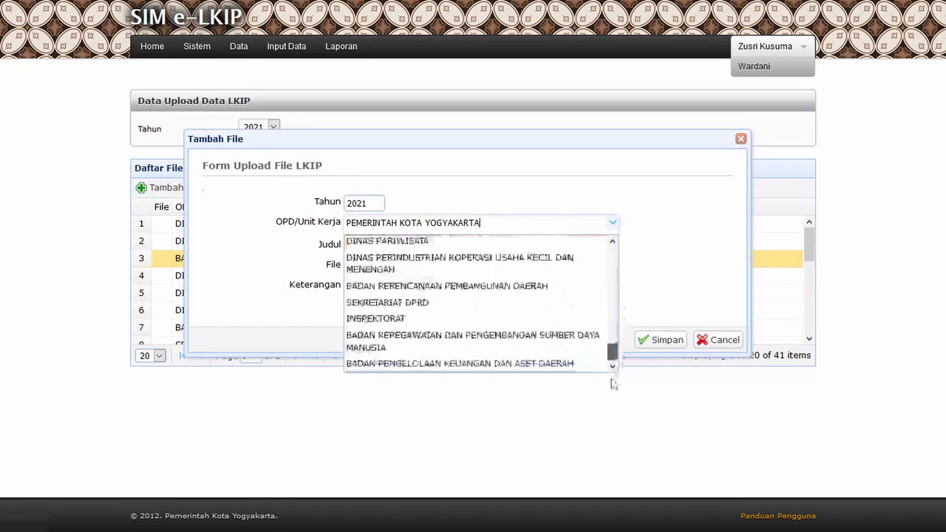
pyautogui.click(511, 286)
pyautogui.click(431, 244)
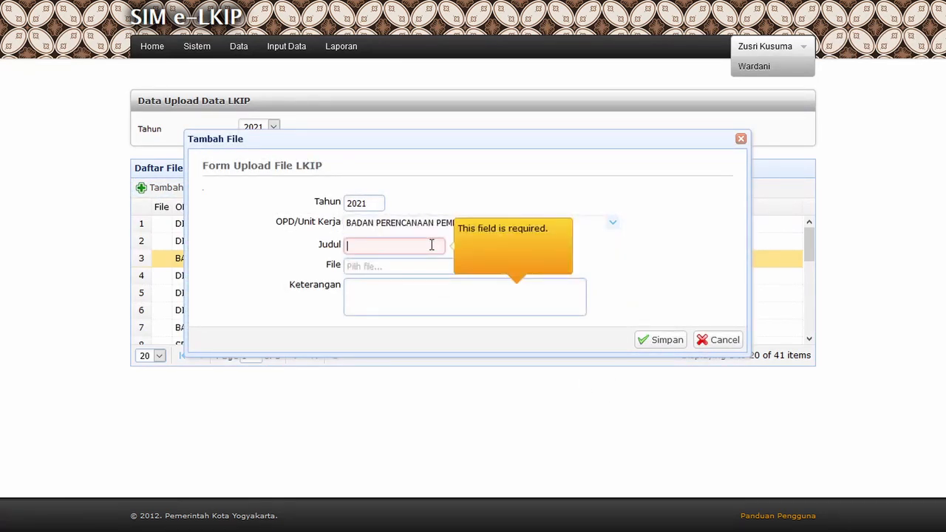
pyautogui.write('LKIP 2020')
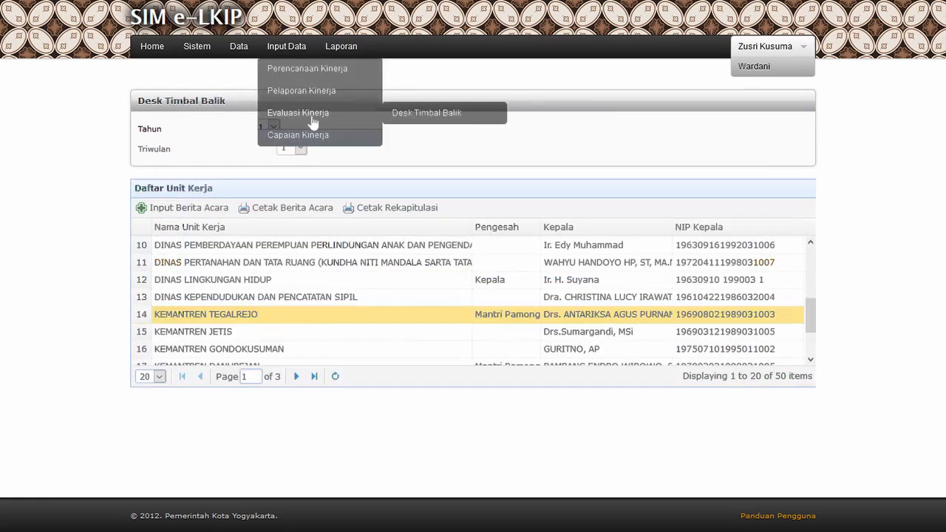
# Step: Open Desk Timbal Balik under Evaluasi Kinerja and set the Triwulan to I
pyautogui.click(451, 116)
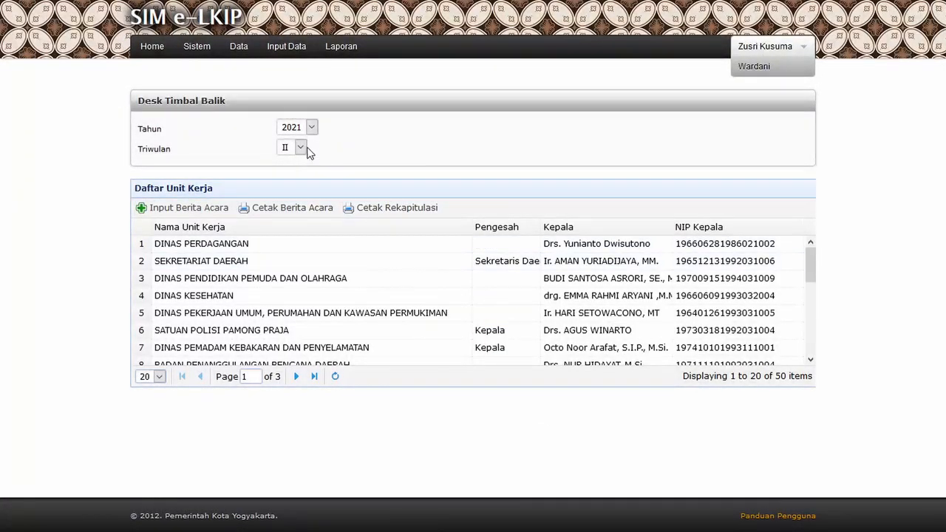
pyautogui.click(309, 152)
pyautogui.click(297, 171)
# Step: Open the Berita Acara form for KEMANTREN TEGALREJO and review its entries down to the Mengetahui section
pyautogui.scroll(-1, 301, 297)
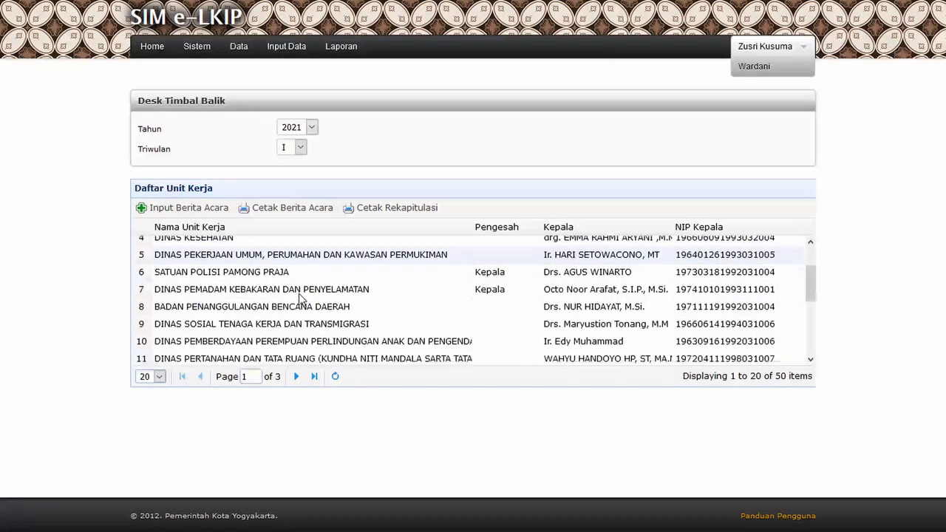
pyautogui.scroll(-3, 301, 297)
pyautogui.click(238, 251)
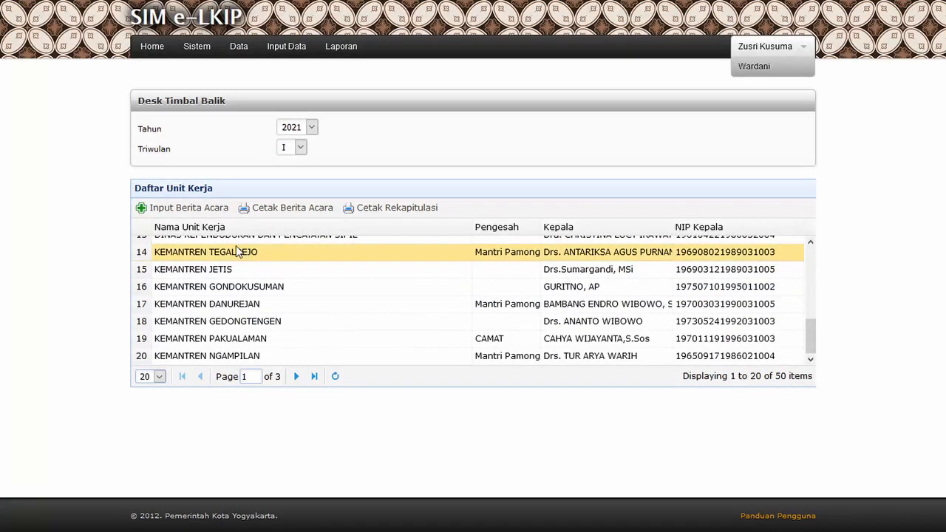
pyautogui.click(191, 209)
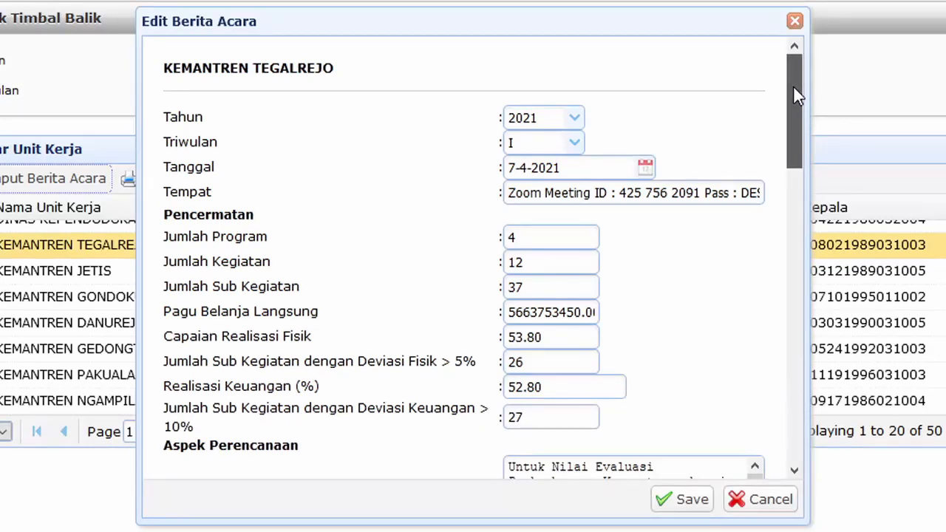
pyautogui.moveTo(794, 87); pyautogui.dragTo(803, 170)
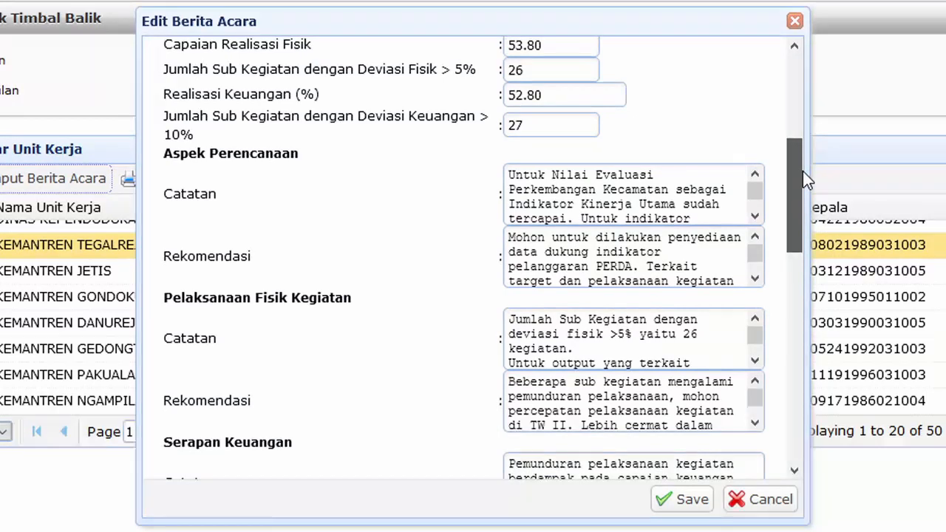
pyautogui.moveTo(803, 170); pyautogui.dragTo(798, 244)
pyautogui.moveTo(797, 251); pyautogui.dragTo(809, 345)
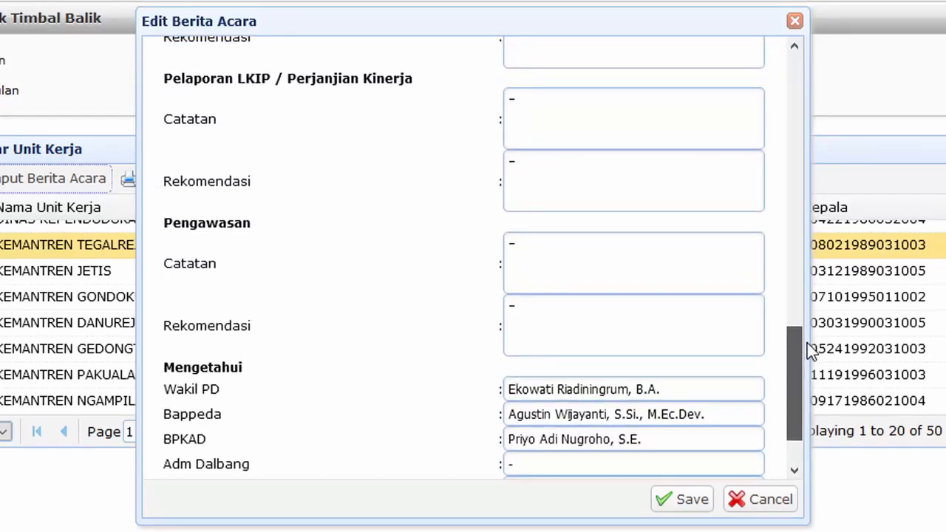
# Step: Review the Mengetahui entries near the end of the Berita Acara form
pyautogui.moveTo(807, 343); pyautogui.dragTo(807, 363)
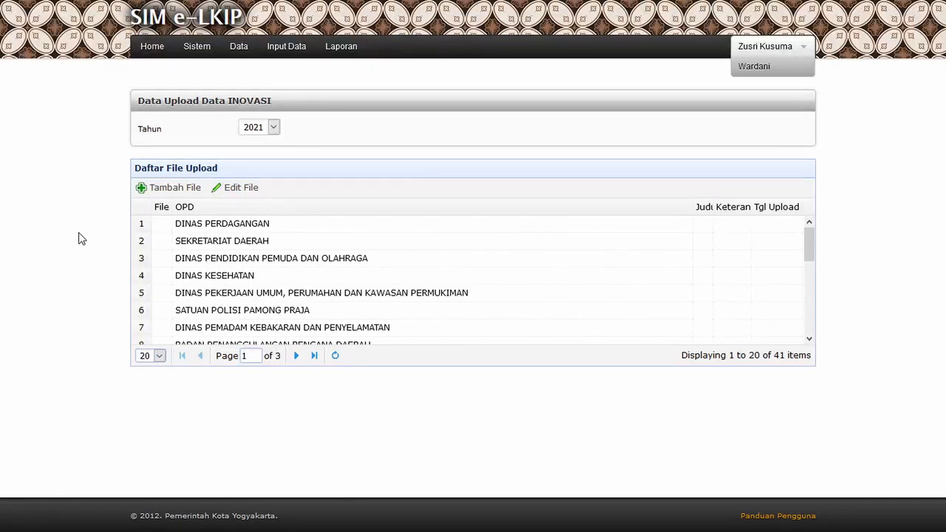
# Step: Open the Inovasi PD input under Capaian Kinerja and view its new file form with the OPD/Unit Kerja choices
pyautogui.moveTo(287, 46)
pyautogui.moveTo(303, 81)
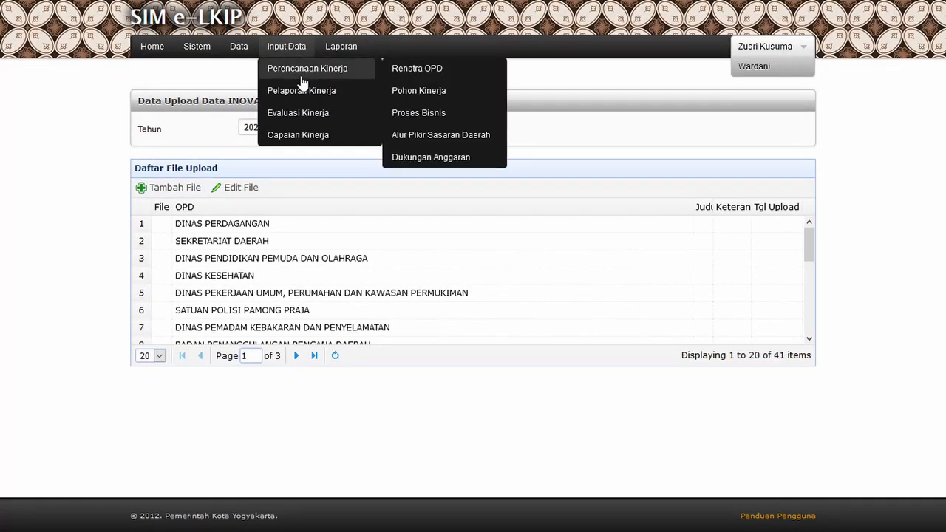
pyautogui.moveTo(308, 136)
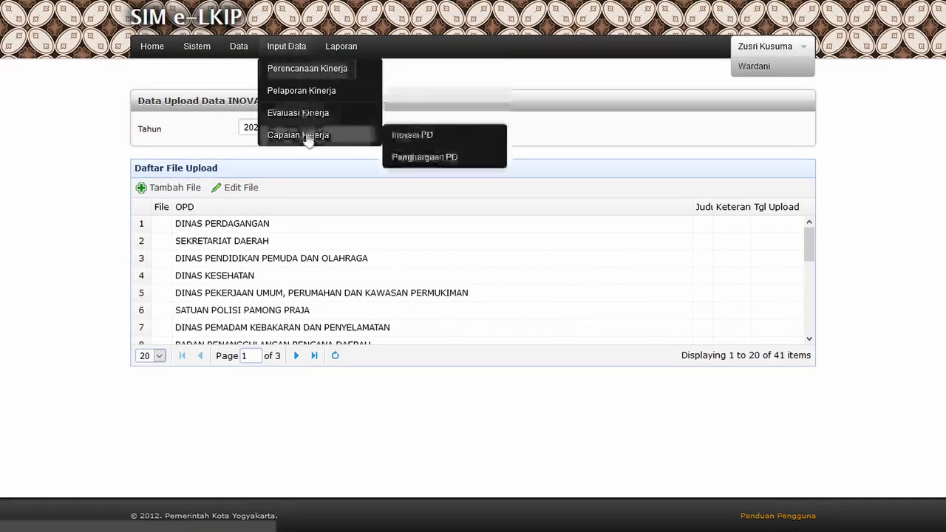
pyautogui.click(430, 137)
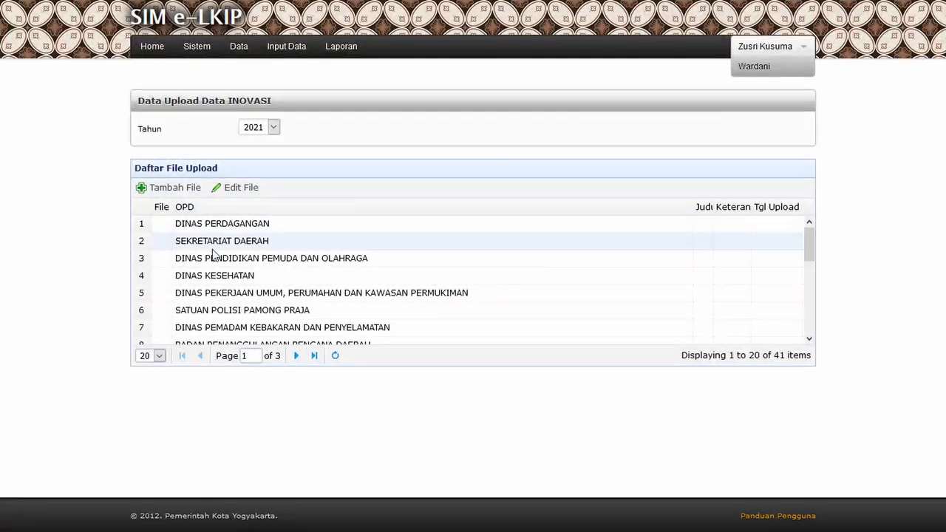
pyautogui.click(212, 275)
pyautogui.click(171, 187)
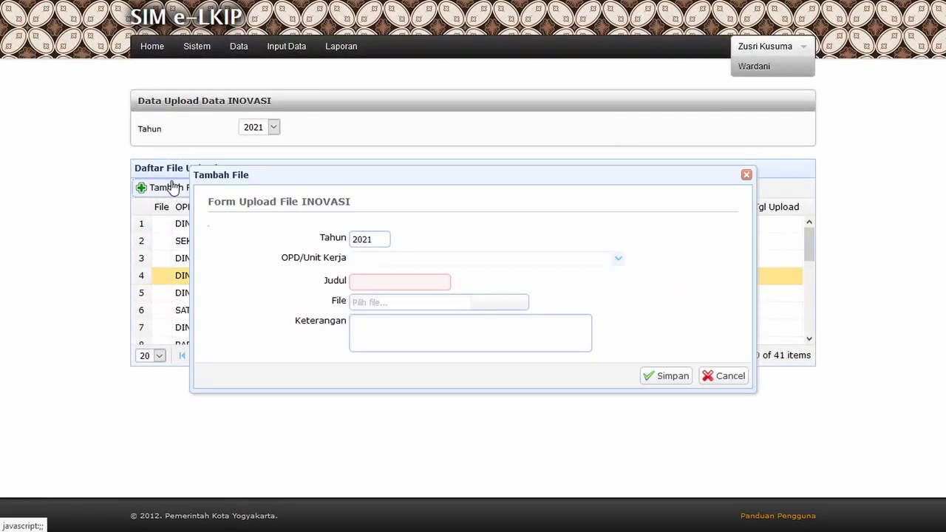
pyautogui.click(618, 259)
pyautogui.click(618, 258)
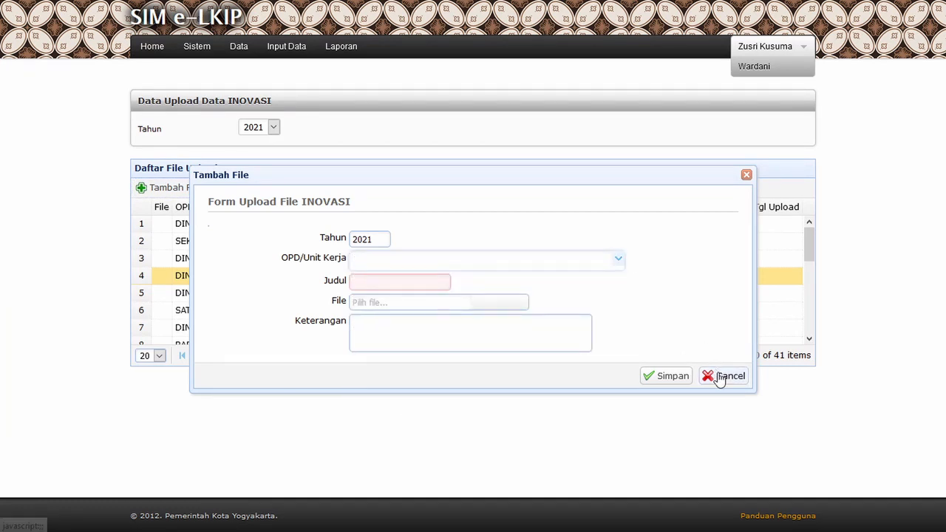
pyautogui.click(720, 376)
# Step: Open the Penghargaan PD input under Capaian Kinerja and view its new file form with DINAS KESEHATAN selected
pyautogui.moveTo(286, 46)
pyautogui.moveTo(348, 137)
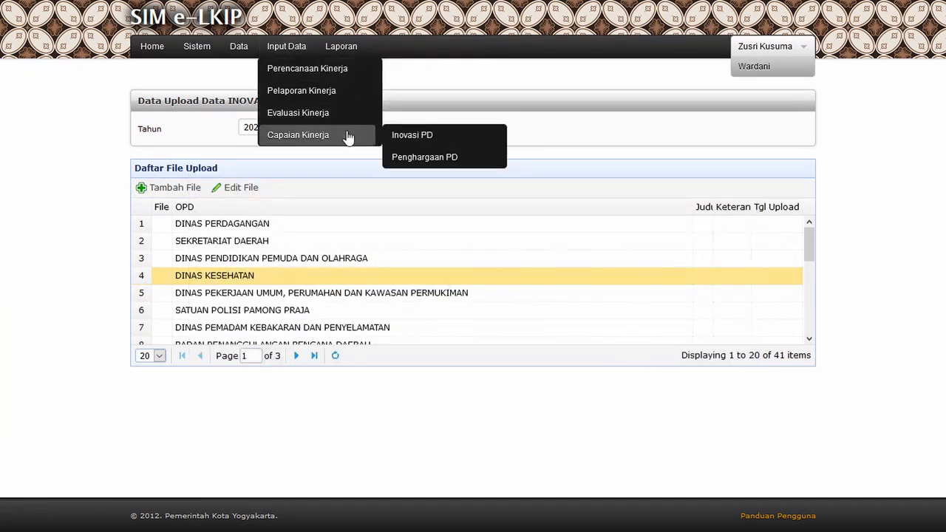
pyautogui.click(432, 158)
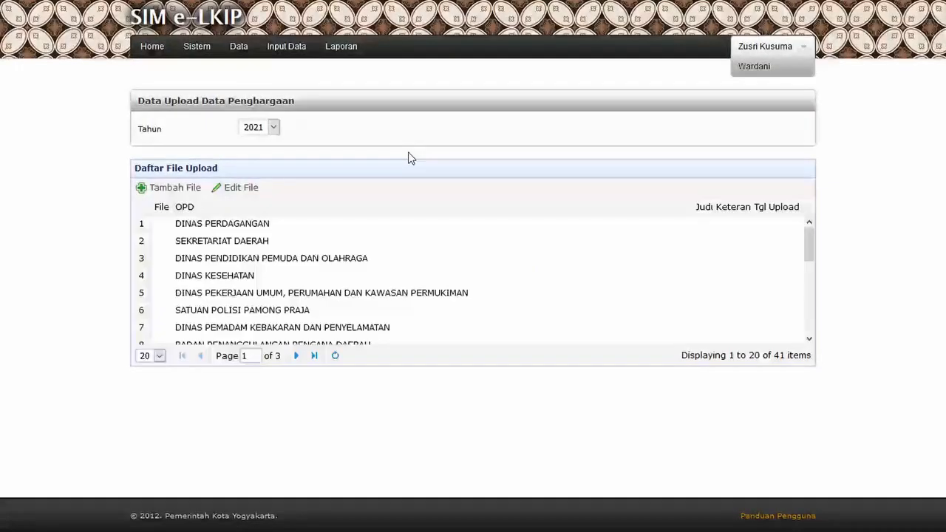
pyautogui.click(217, 275)
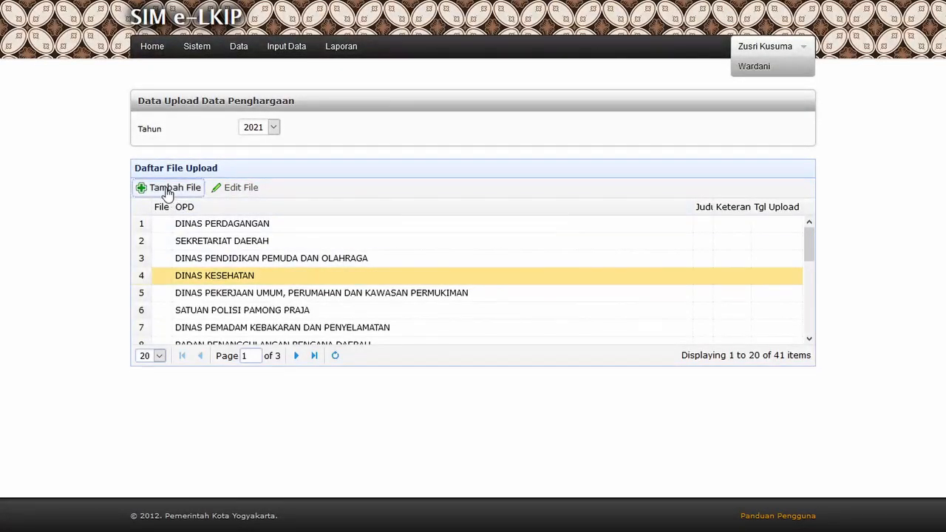
pyautogui.click(167, 188)
pyautogui.press('Escape')
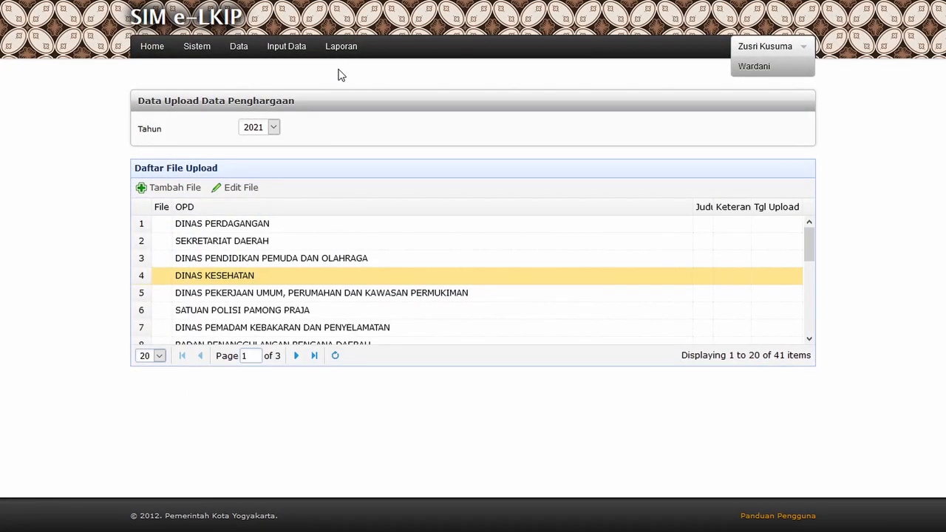
# Step: Look through the report types offered under Laporan, from Perencanaan Kinerja to Capaian Kinerja
pyautogui.moveTo(339, 46)
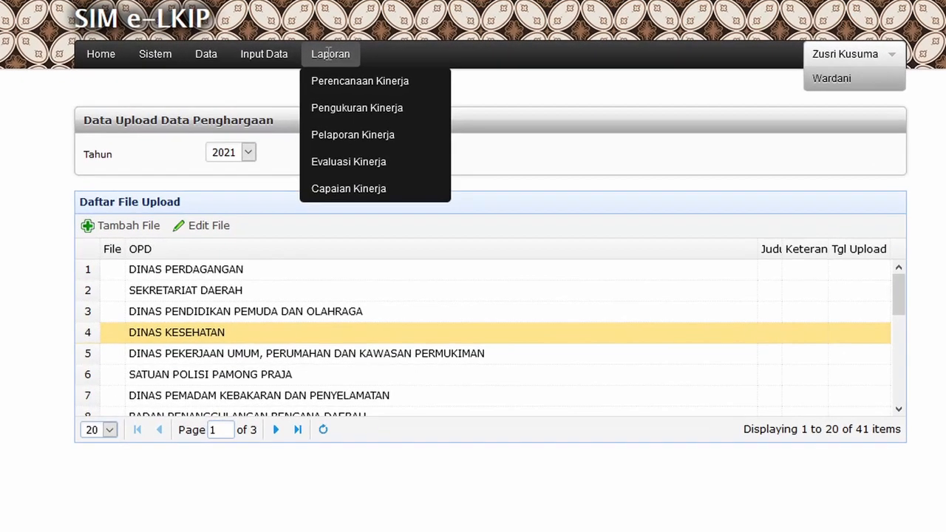
pyautogui.moveTo(335, 71)
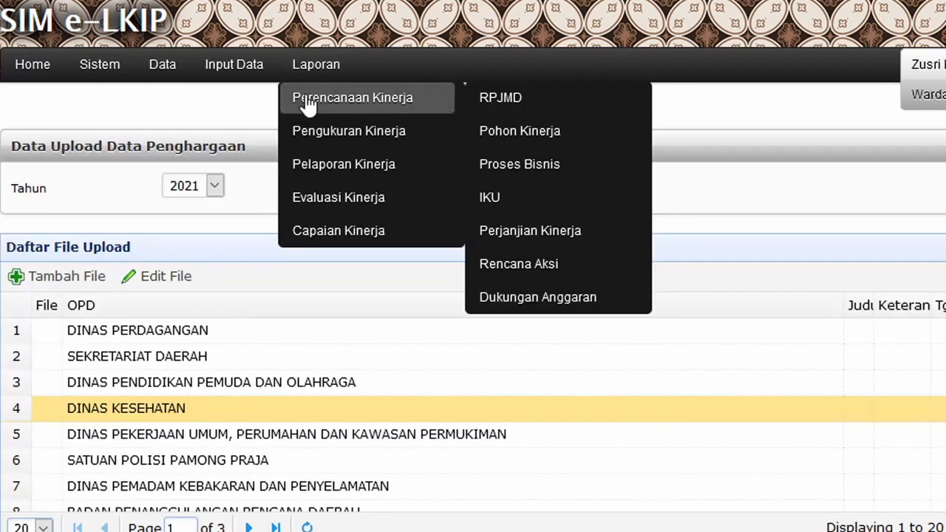
pyautogui.moveTo(317, 136)
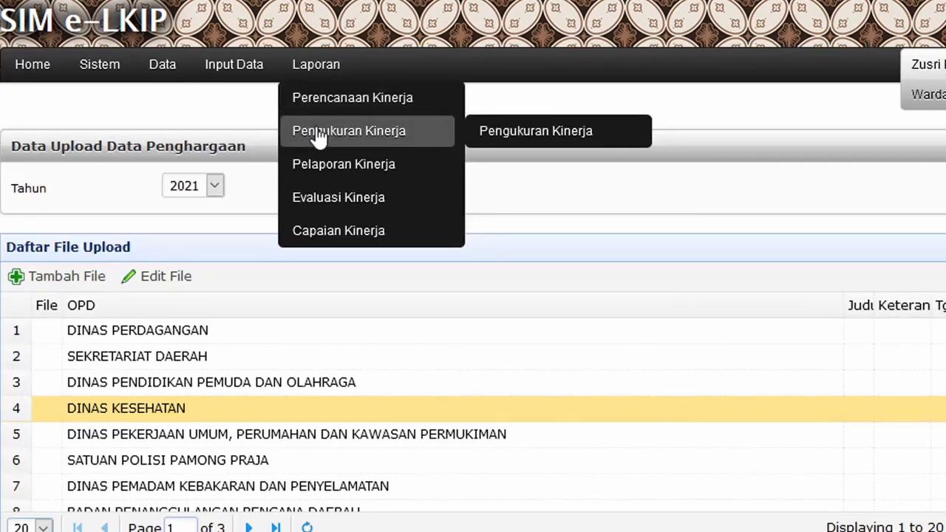
pyautogui.moveTo(313, 167)
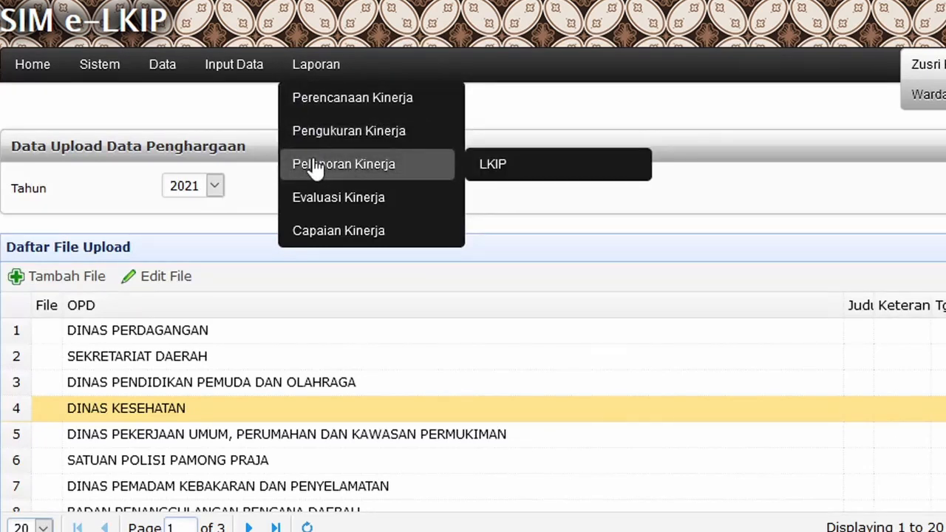
pyautogui.moveTo(310, 197)
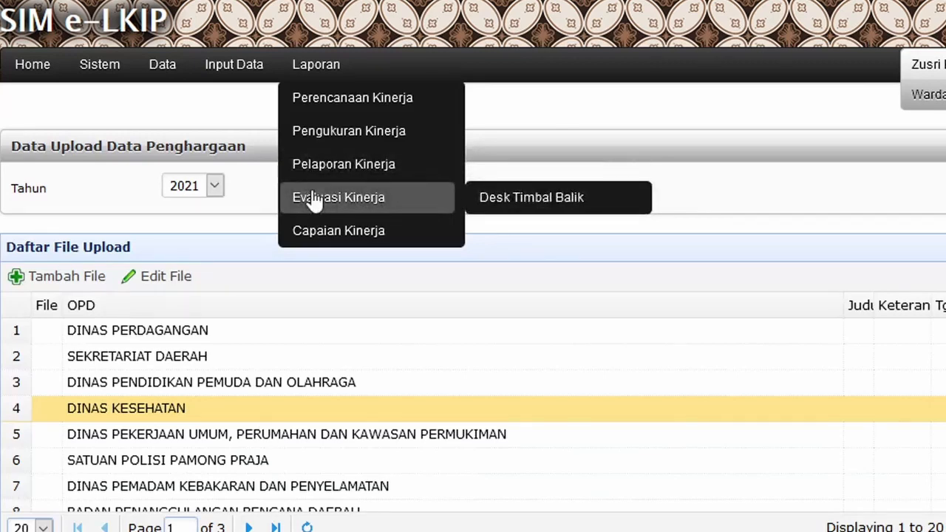
pyautogui.moveTo(314, 235)
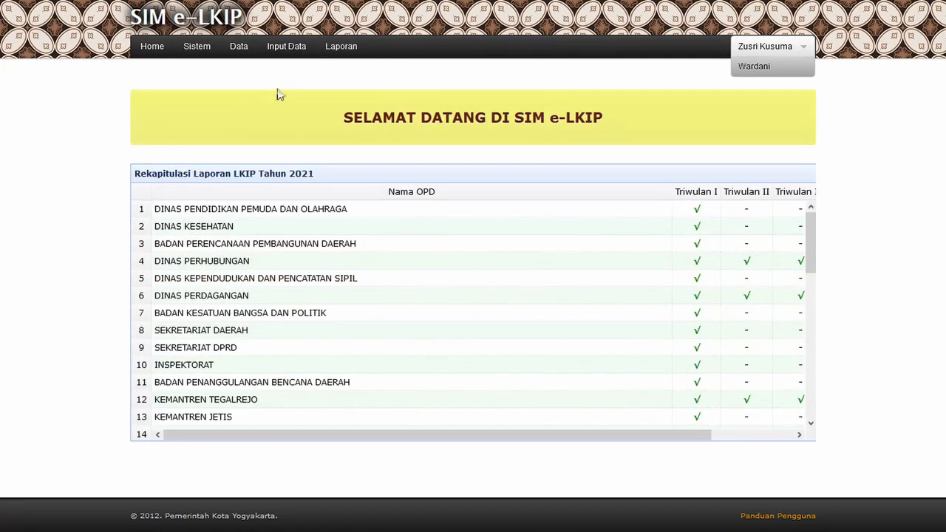
# Step: Open the Perjanjian Kinerja report under Perencanaan Kinerja
pyautogui.moveTo(346, 42)
pyautogui.moveTo(353, 76)
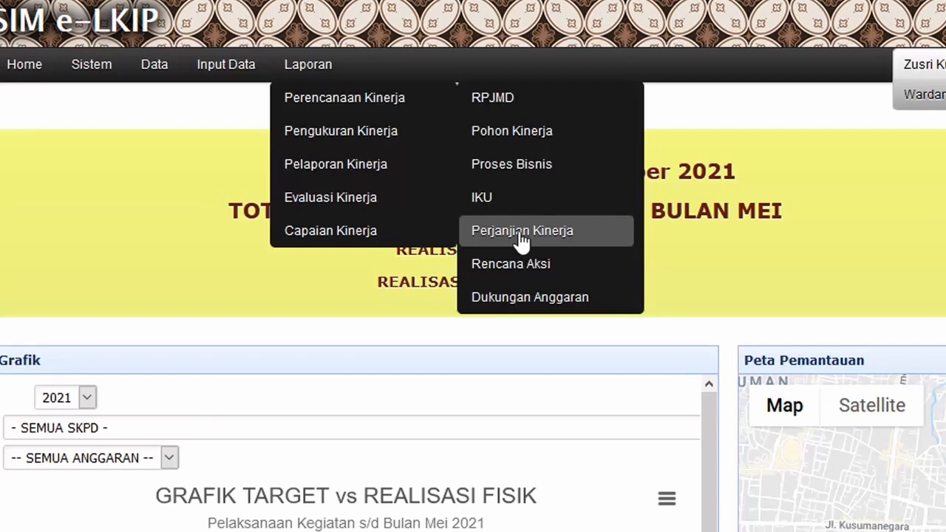
pyautogui.click(521, 232)
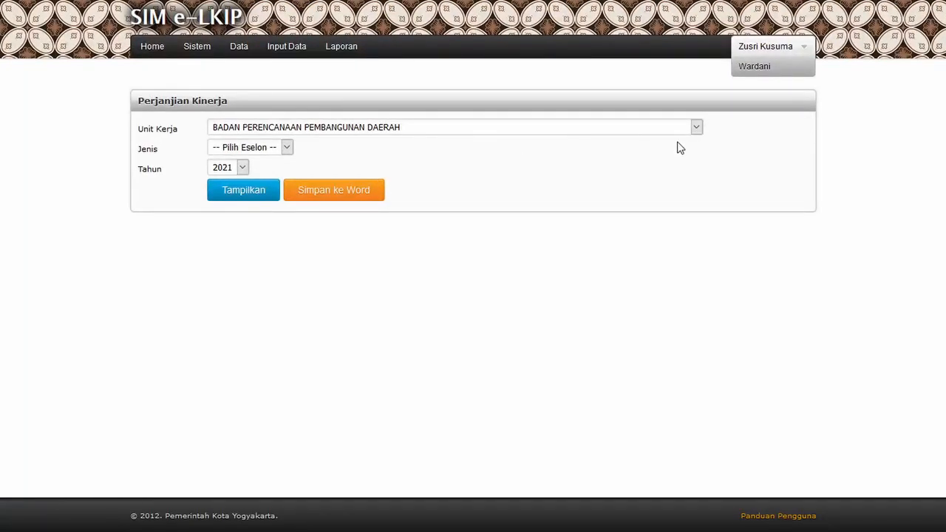
# Step: Look through the Unit Kerja choices of the Perjanjian Kinerja report without changing the selection
pyautogui.click(696, 128)
pyautogui.scroll(5, 612, 207)
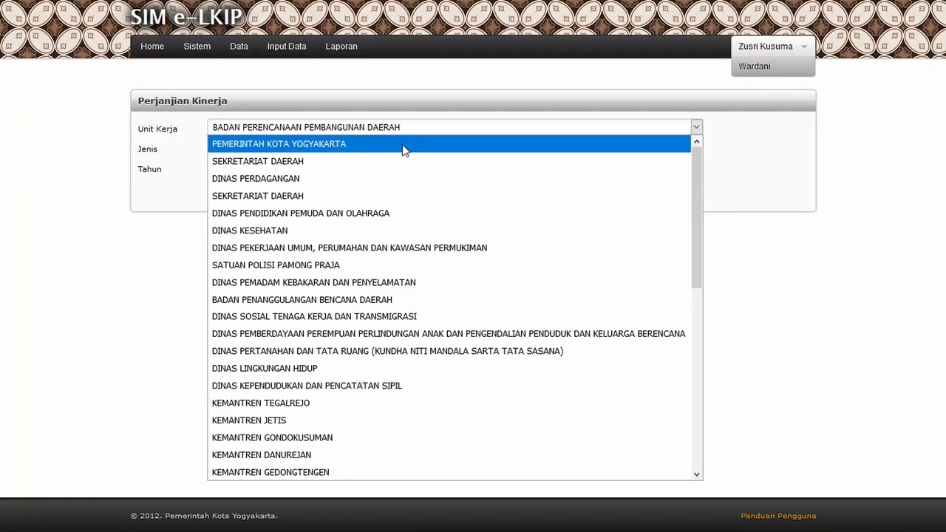
pyautogui.scroll(-4, 434, 436)
pyautogui.scroll(-3, 431, 450)
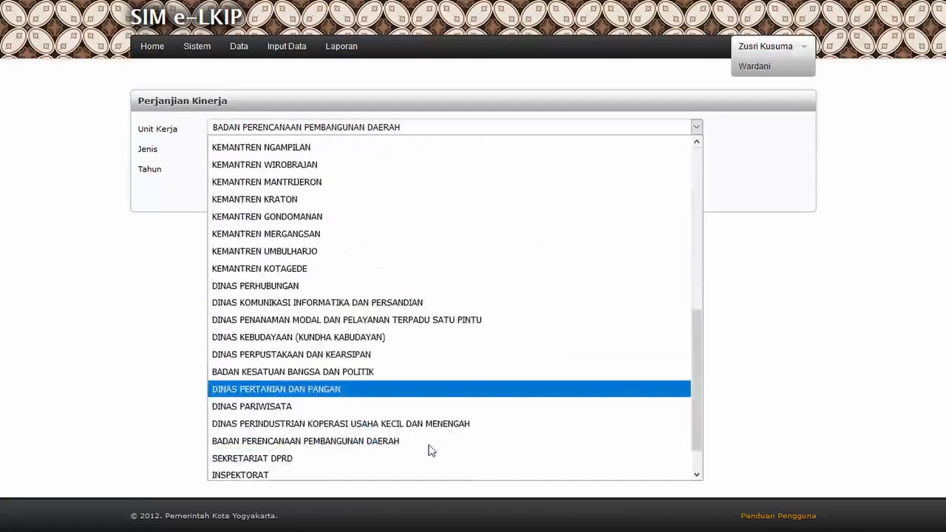
pyautogui.scroll(4, 441, 327)
pyautogui.click(129, 259)
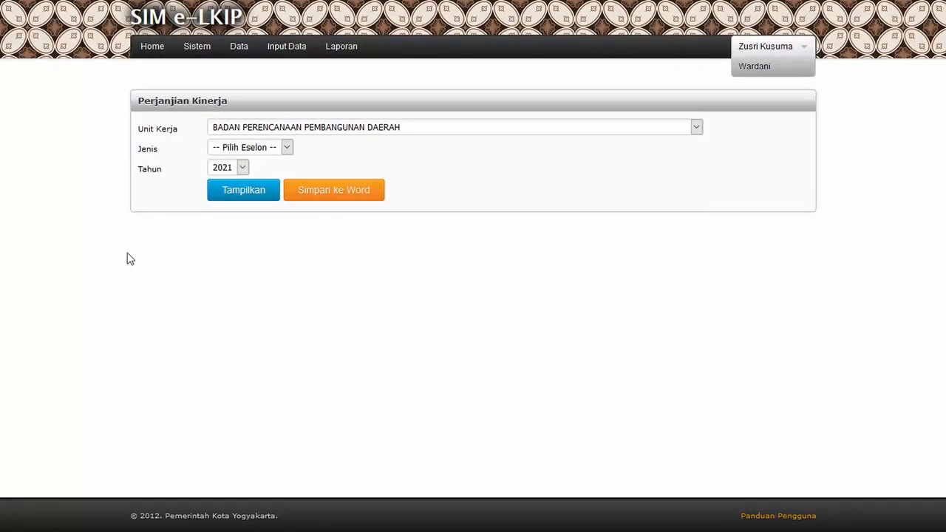
# Step: Set the Unit Kerja of the Perjanjian Kinerja report to PEMERINTAH KOTA YOGYAKARTA
pyautogui.click(697, 128)
pyautogui.scroll(5, 612, 229)
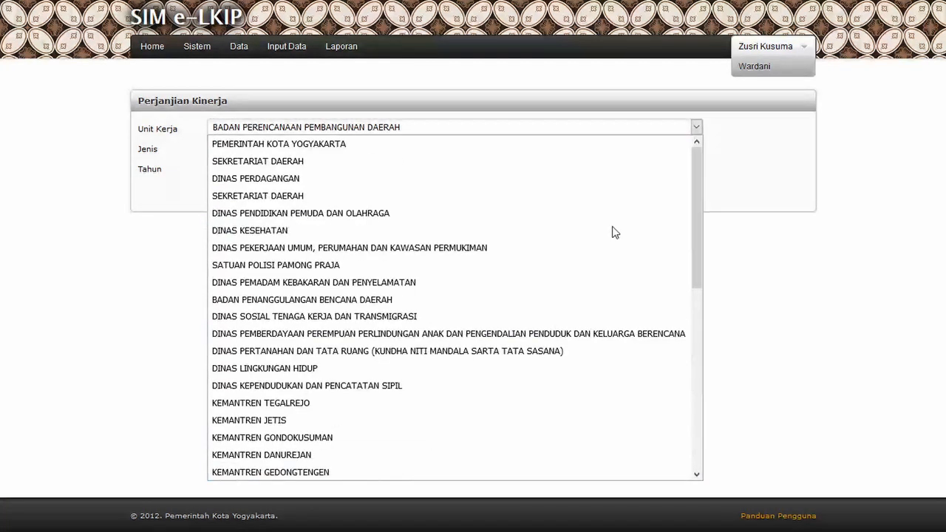
pyautogui.click(455, 143)
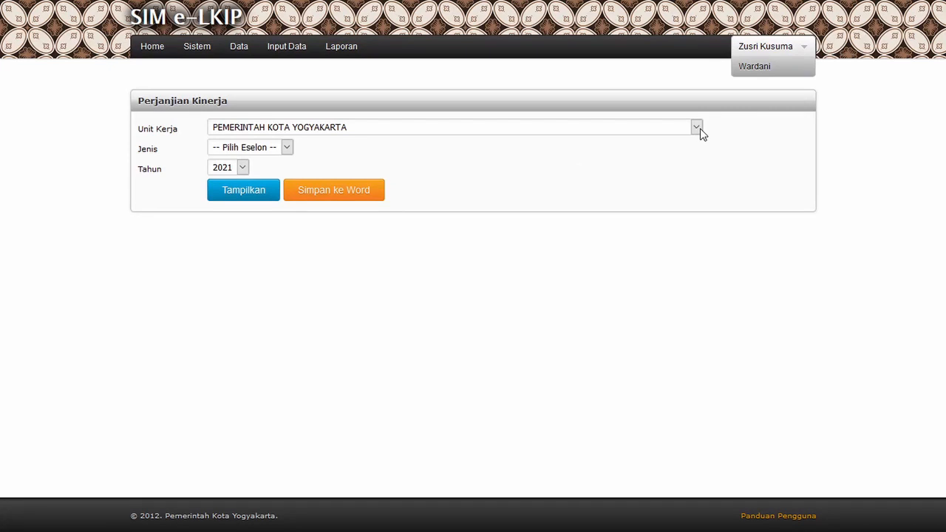
# Step: Set the Unit Kerja of the Perjanjian Kinerja report to BADAN PERENCANAAN PEMBANGUNAN DAERAH
pyautogui.click(700, 131)
pyautogui.scroll(-5, 598, 244)
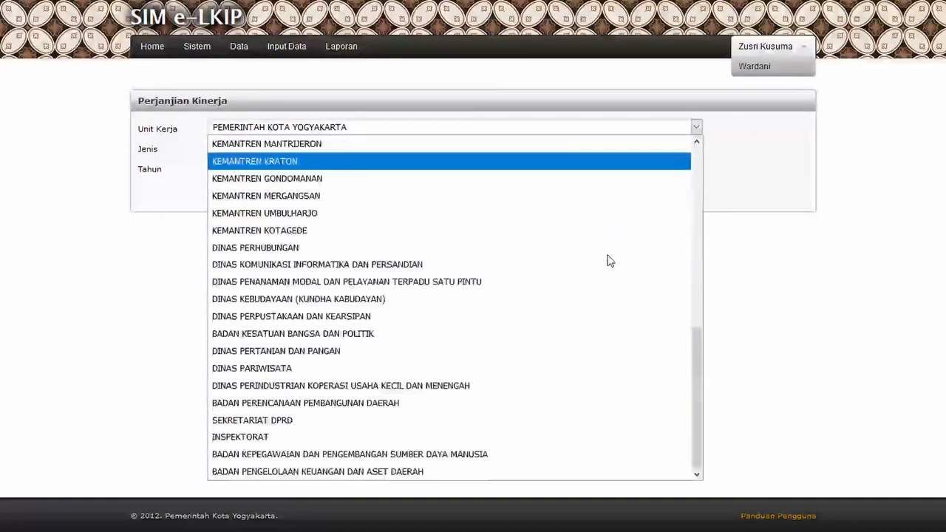
pyautogui.click(466, 403)
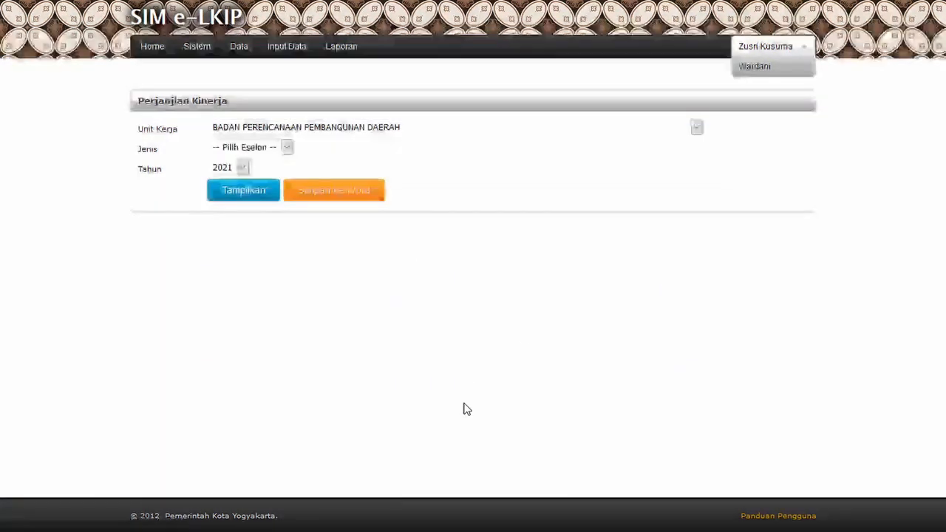
# Step: Try Eselon II and Eselon III as the report's Jenis and view the officials offered for Eselon III
pyautogui.click(288, 147)
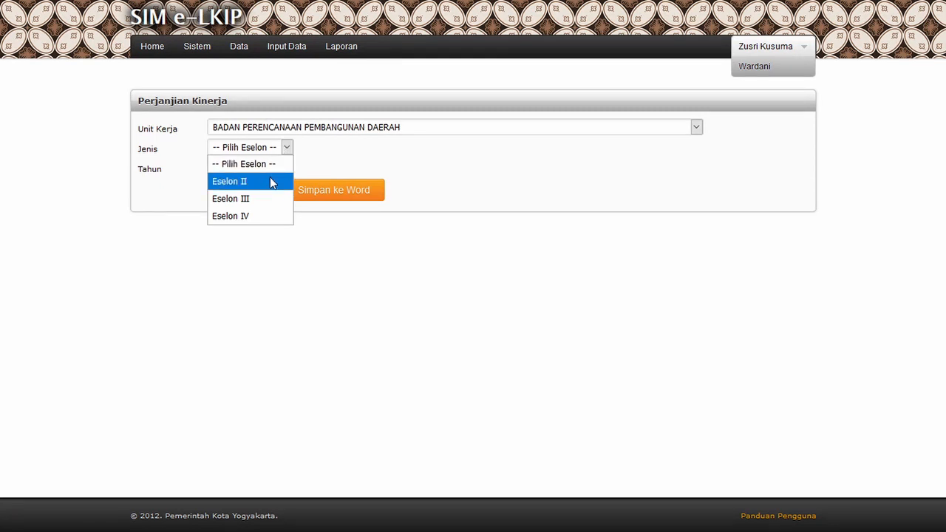
pyautogui.click(269, 181)
pyautogui.click(287, 147)
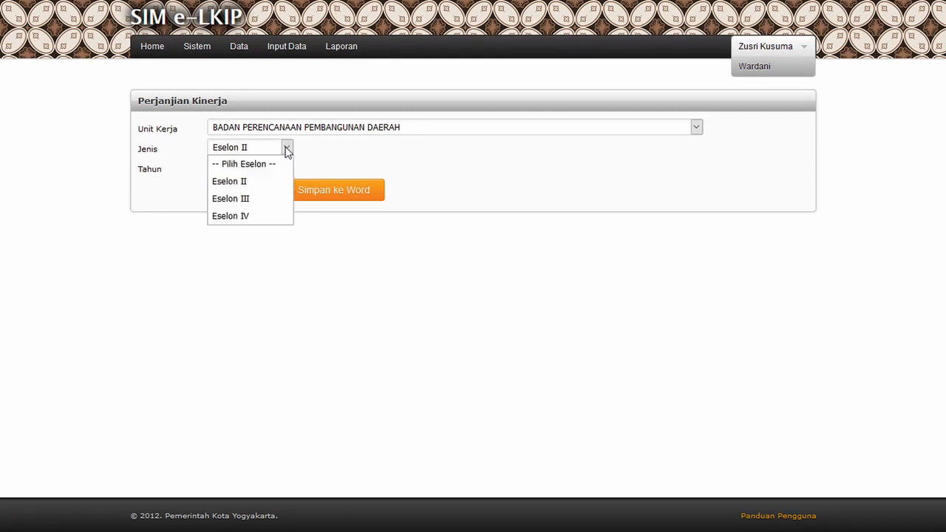
pyautogui.click(260, 198)
pyautogui.click(419, 147)
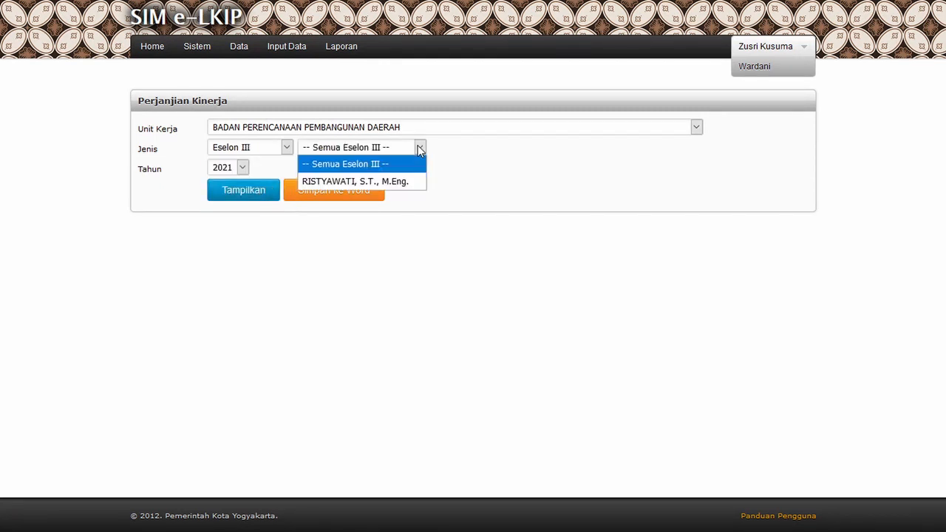
pyautogui.click(419, 147)
# Step: Set the report's Jenis to Eselon IV and view the choices offered for that level
pyautogui.click(287, 148)
pyautogui.click(263, 215)
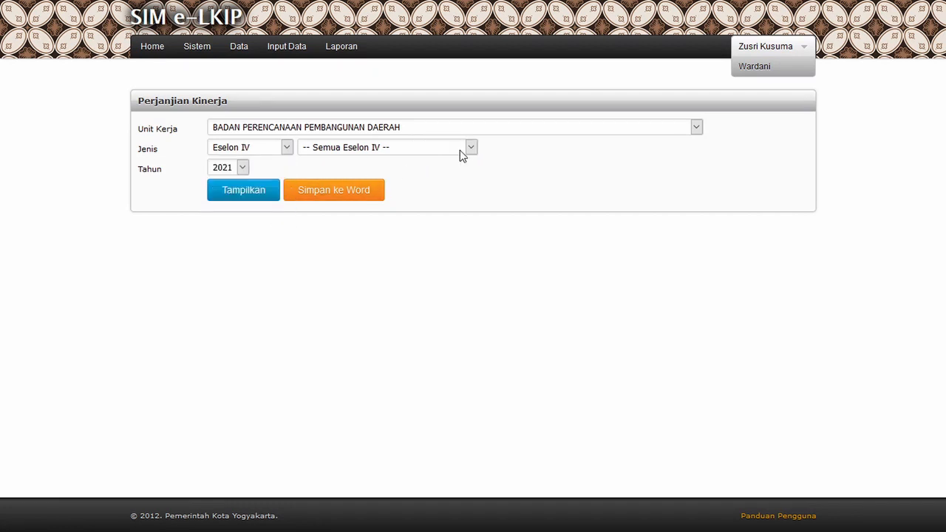
pyautogui.click(470, 147)
pyautogui.click(471, 147)
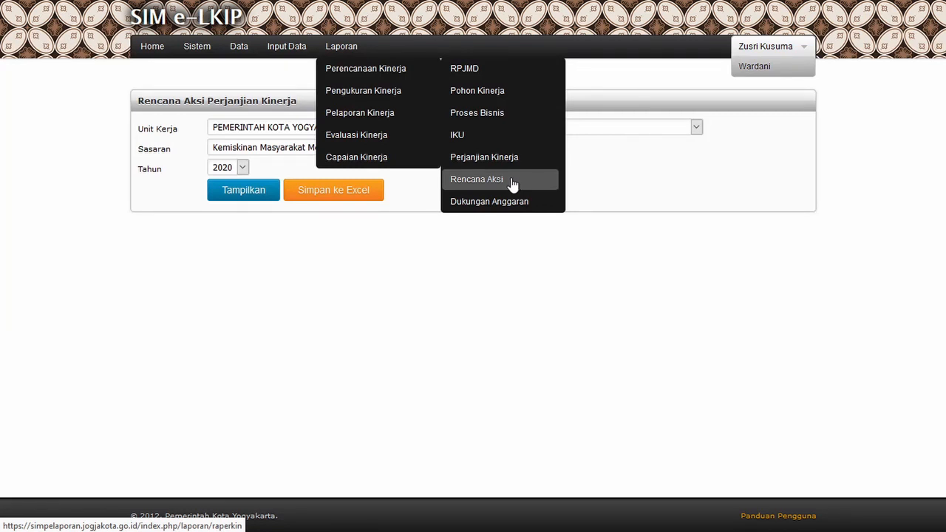
# Step: Set the Rencana Aksi report's Unit Kerja to BADAN PERENCANAAN PEMBANGUNAN DAERAH and display the report for 2021
pyautogui.click(696, 127)
pyautogui.click(696, 127)
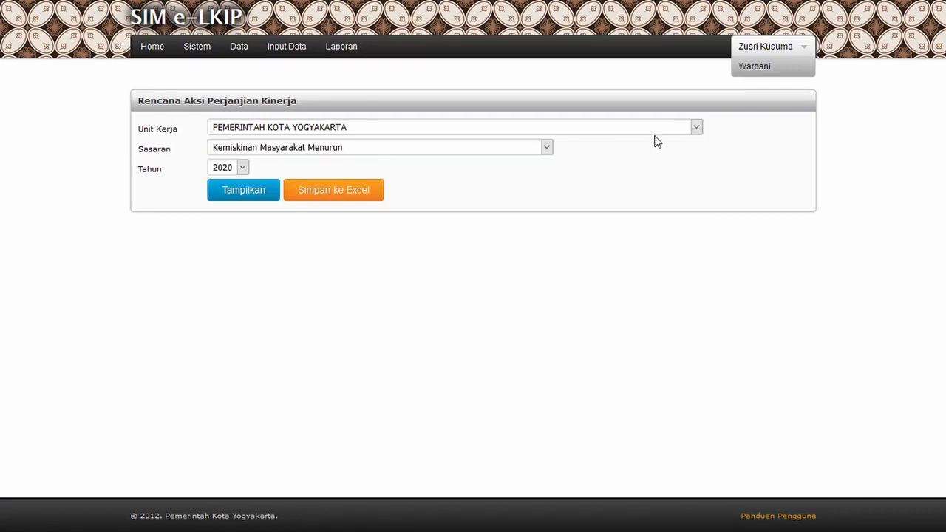
pyautogui.click(243, 192)
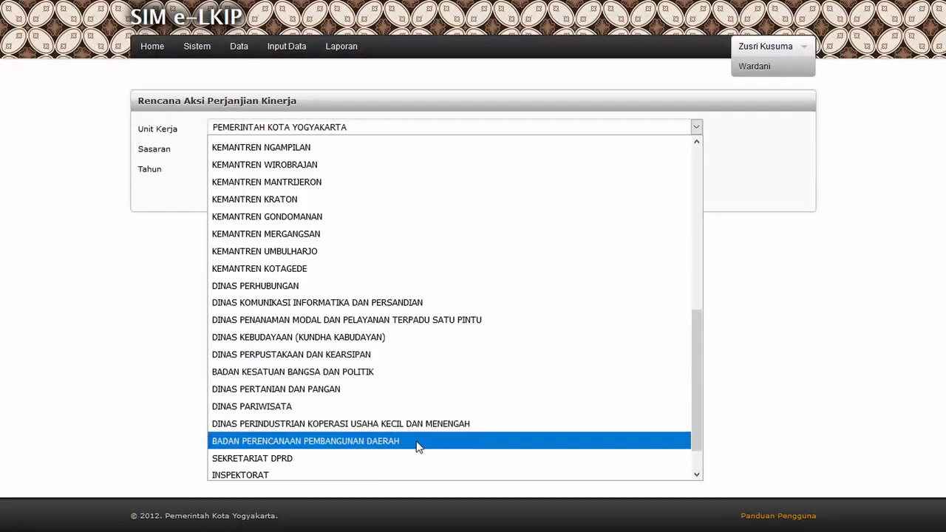
pyautogui.click(415, 443)
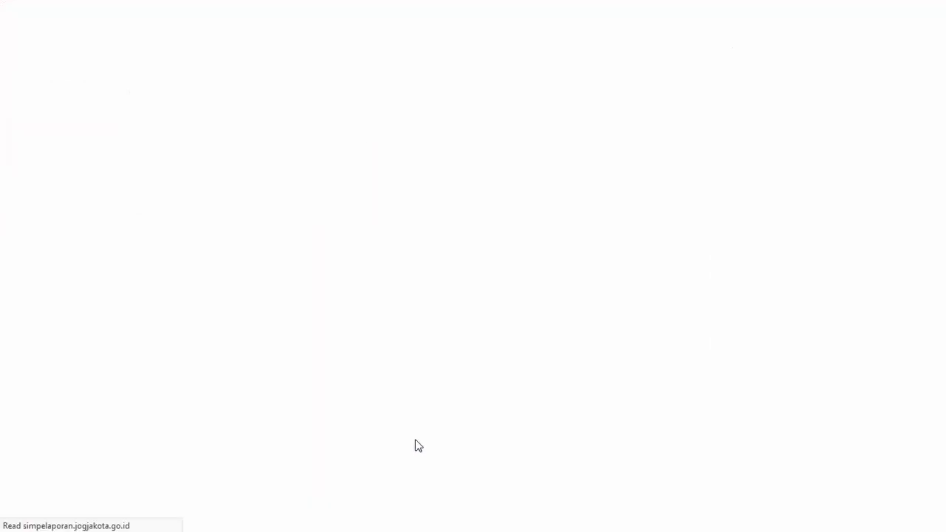
pyautogui.click(249, 171)
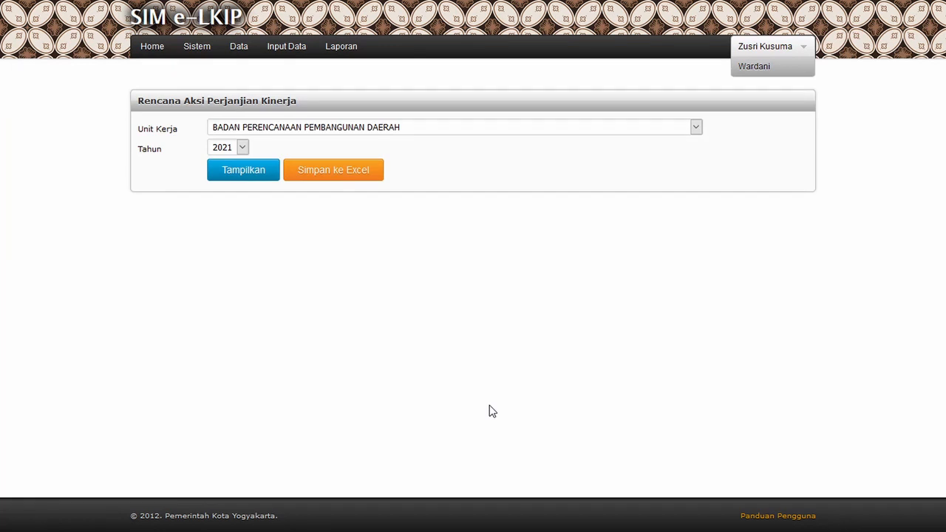
pyautogui.click(264, 180)
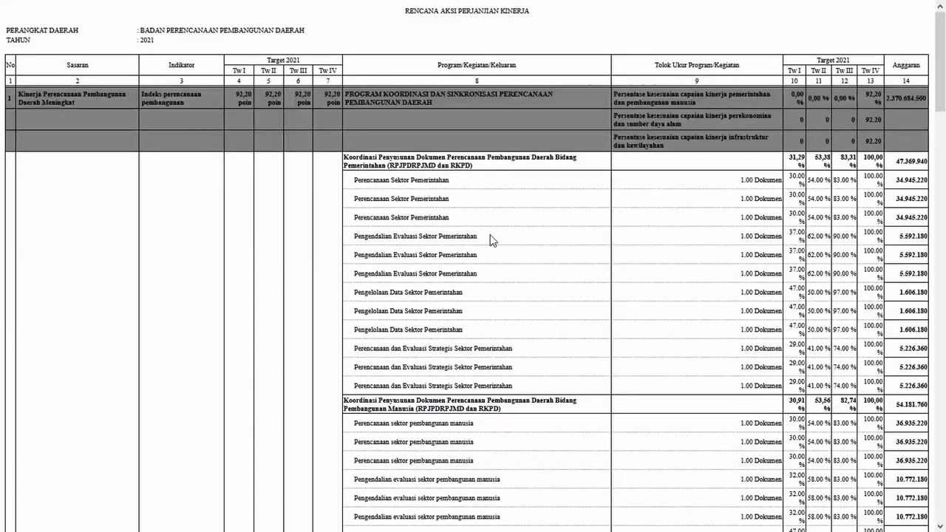
# Step: Look over the 2021 Rencana Aksi Perjanjian Kinerja report of BADAN PERENCANAAN PEMBANGUNAN DAERAH
pyautogui.scroll(1, 494, 240)
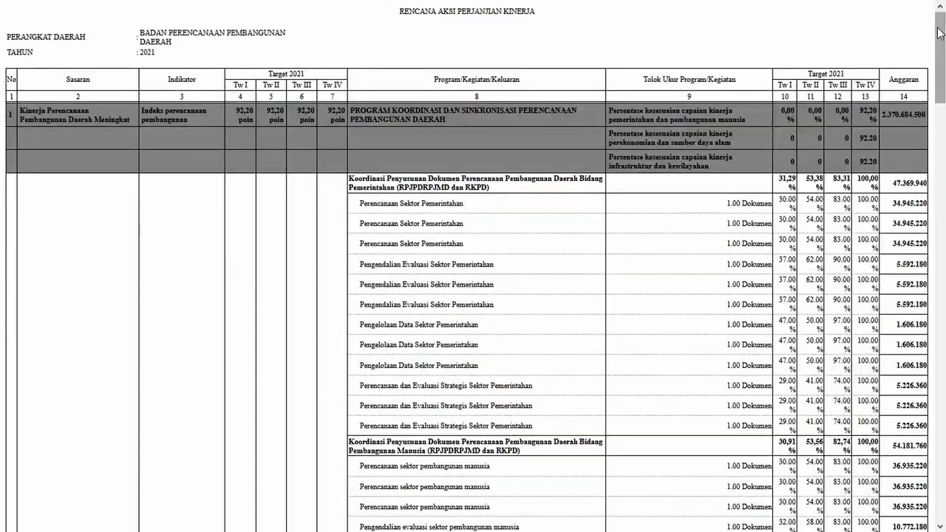
pyautogui.moveTo(942, 33)
pyautogui.mouseDown()
pyautogui.moveTo(940, 331)
pyautogui.moveTo(944, 30)
pyautogui.mouseUp()
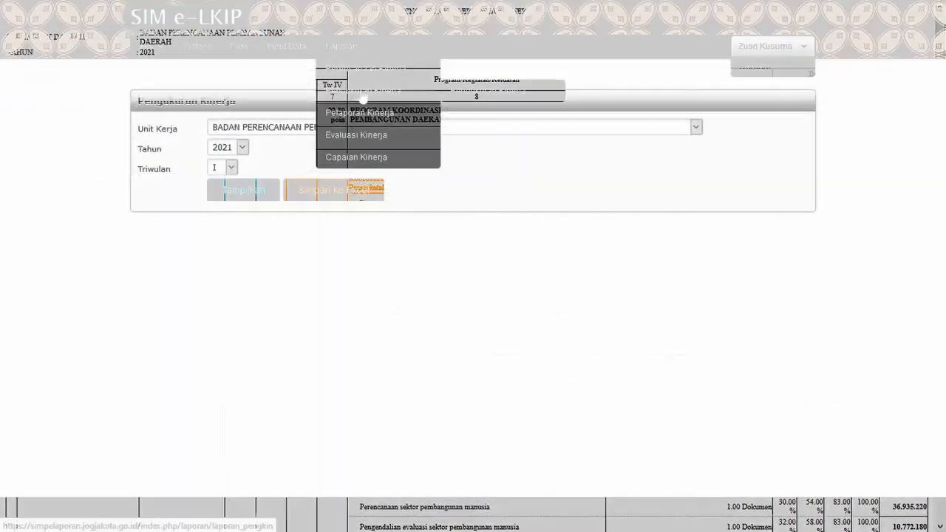
# Step: Display the Pengukuran Kinerja reports for Triwulan I 2021 of PEMERINTAH KOTA YOGYAKARTA and BADAN PERENCANAAN PEMBANGUNAN DAERAH
pyautogui.click(474, 91)
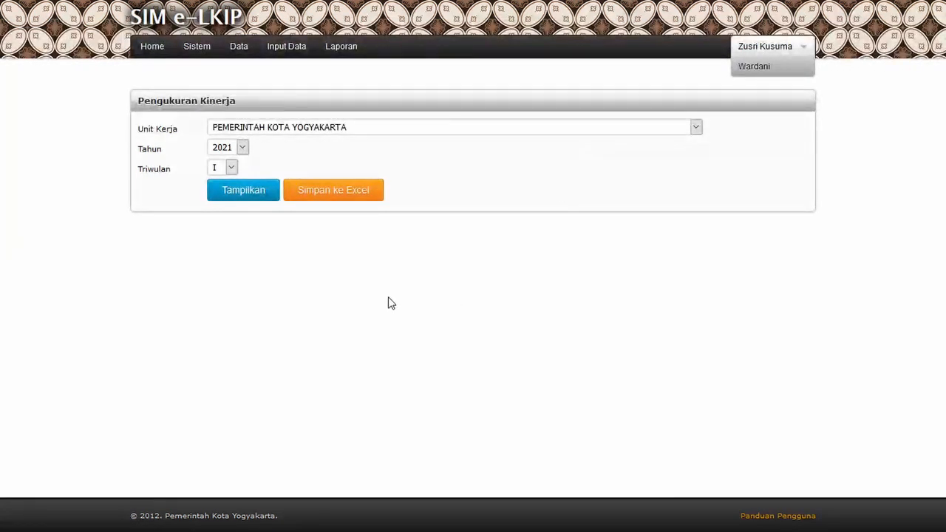
pyautogui.click(252, 193)
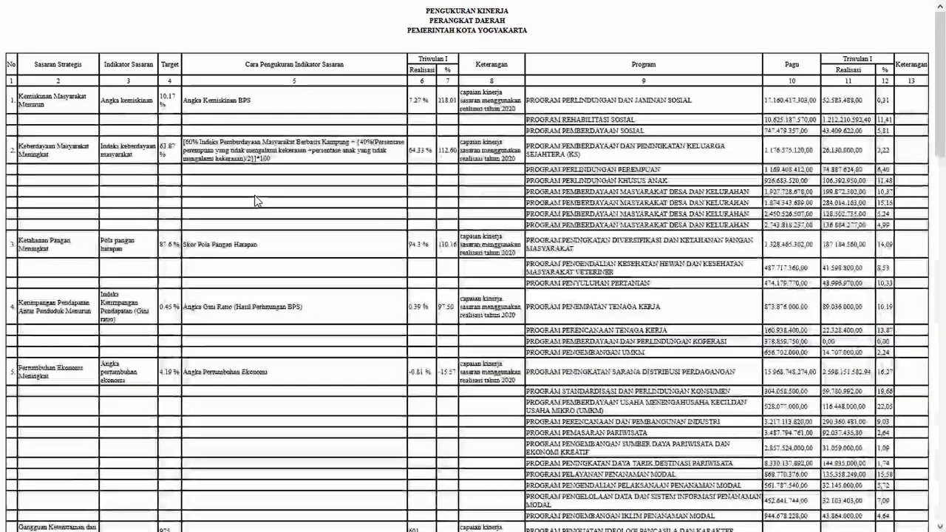
pyautogui.moveTo(944, 57)
pyautogui.mouseDown()
pyautogui.moveTo(944, 420)
pyautogui.moveTo(944, 39)
pyautogui.mouseUp()
pyautogui.click(428, 13)
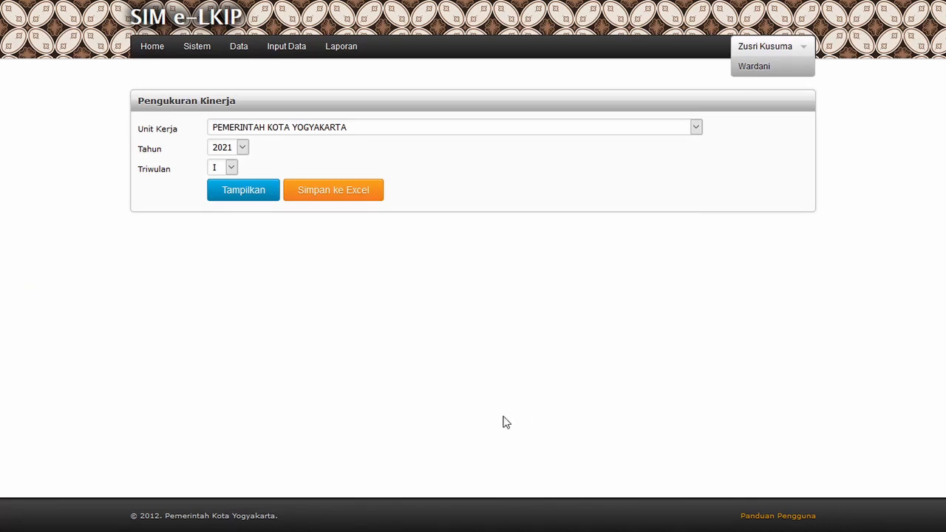
pyautogui.click(259, 195)
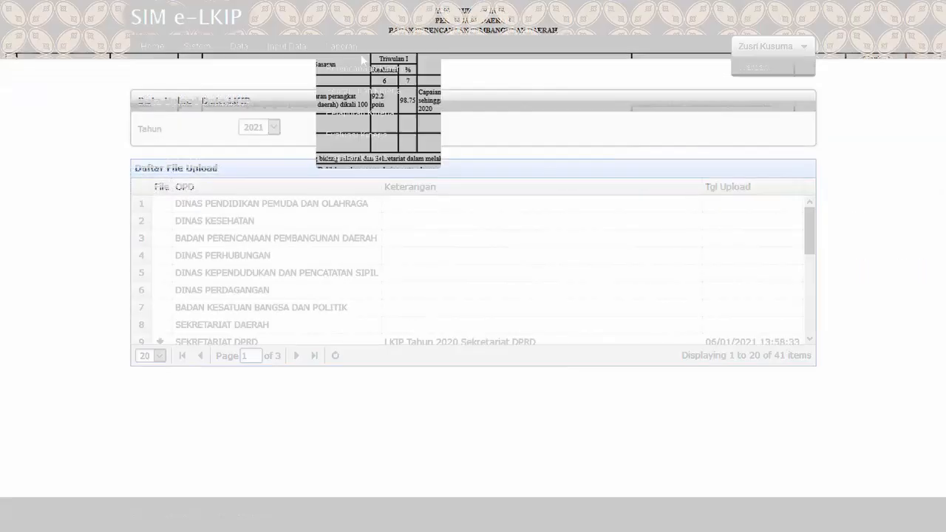
# Step: Find KEMANTREN DANUREJAN in the 2021 LKIP upload list under Pelaporan Kinerja and choose to save its LKIP file
pyautogui.click(475, 114)
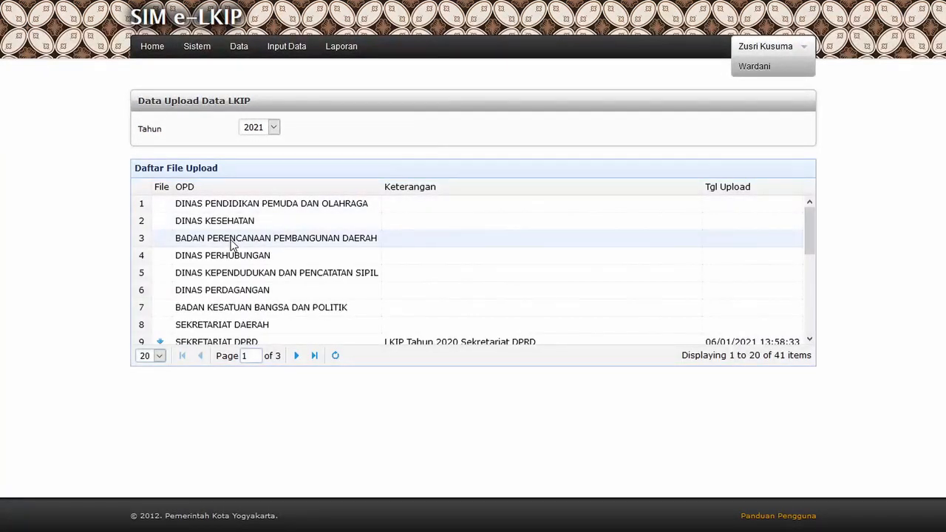
pyautogui.scroll(-3, 231, 245)
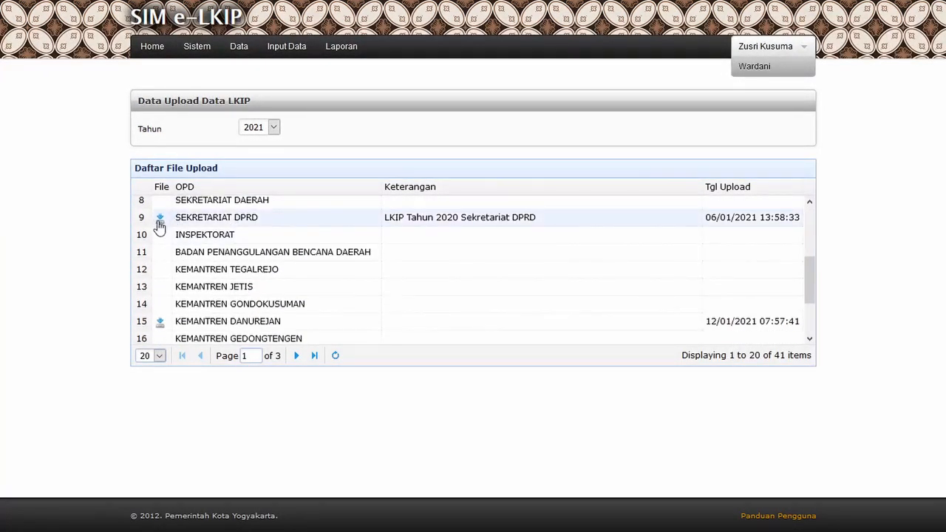
pyautogui.scroll(-2, 159, 229)
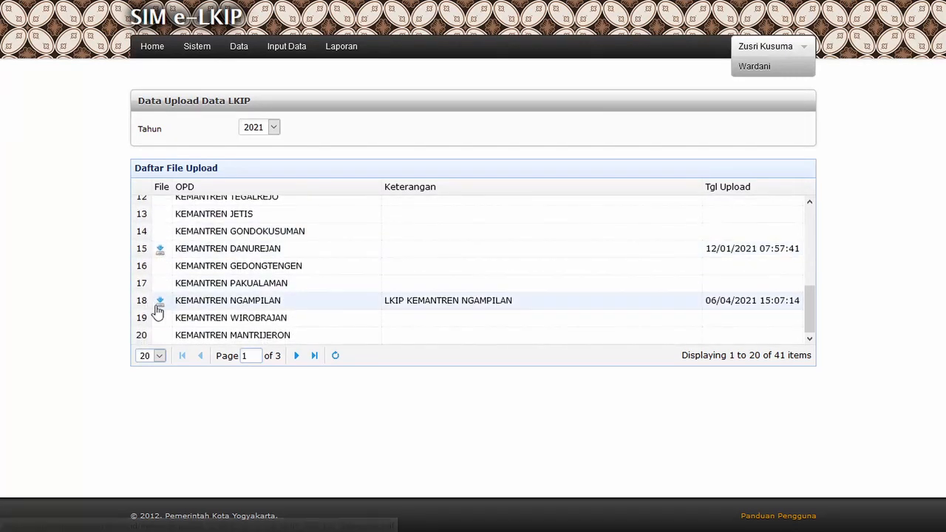
pyautogui.click(162, 254)
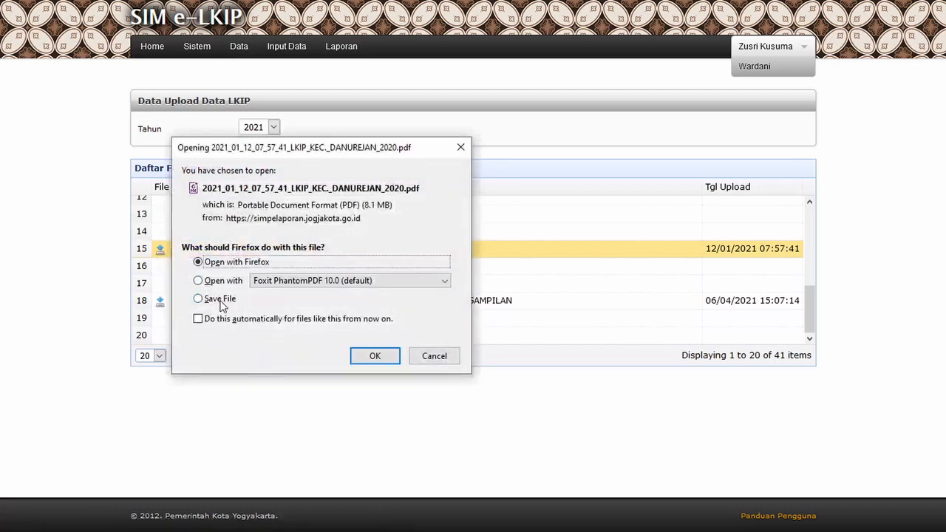
pyautogui.click(221, 303)
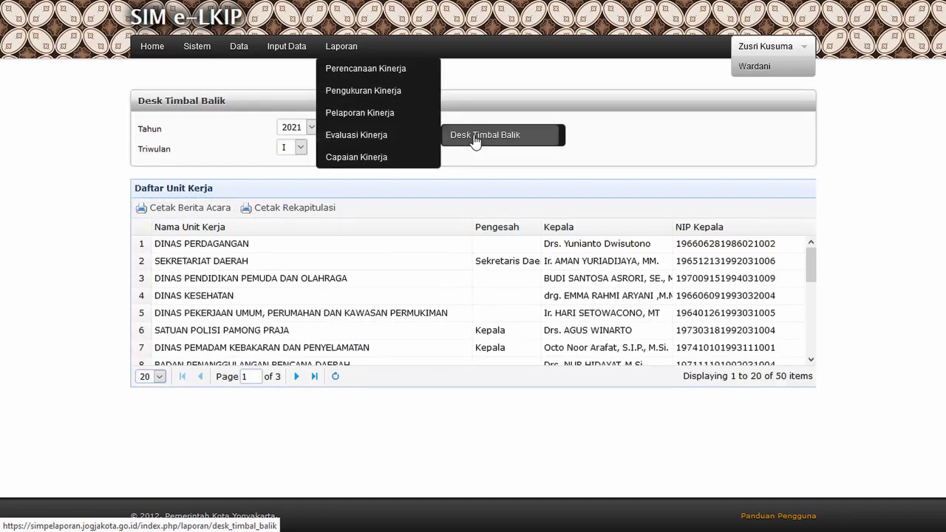
# Step: Open Desk Timbal Balik for 2021, set the Triwulan to I, and print the Berita Acara of KEMANTREN TEGALREJO
pyautogui.click(473, 137)
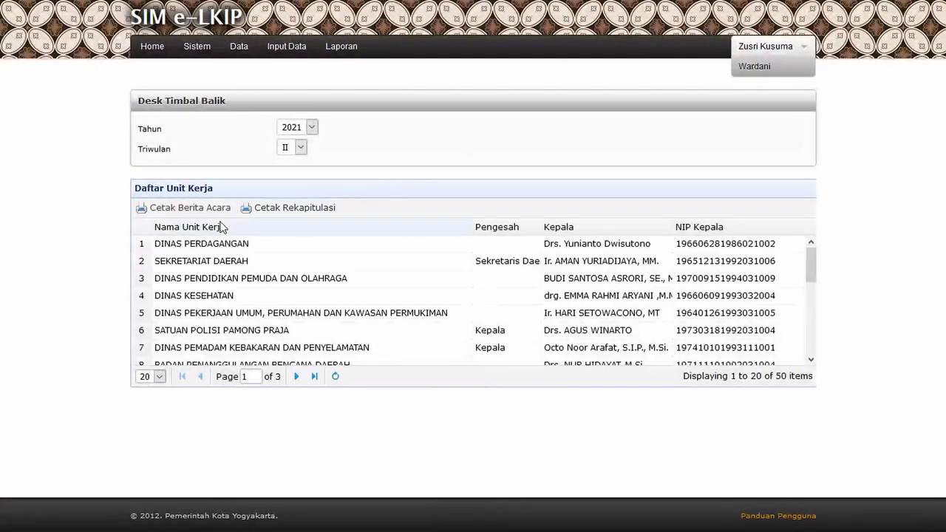
pyautogui.click(291, 151)
pyautogui.click(293, 164)
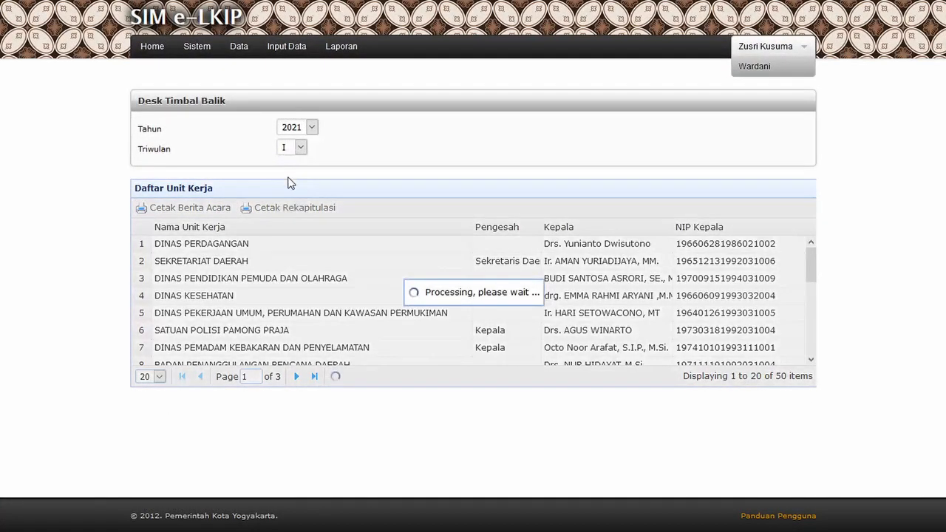
pyautogui.scroll(-3, 293, 280)
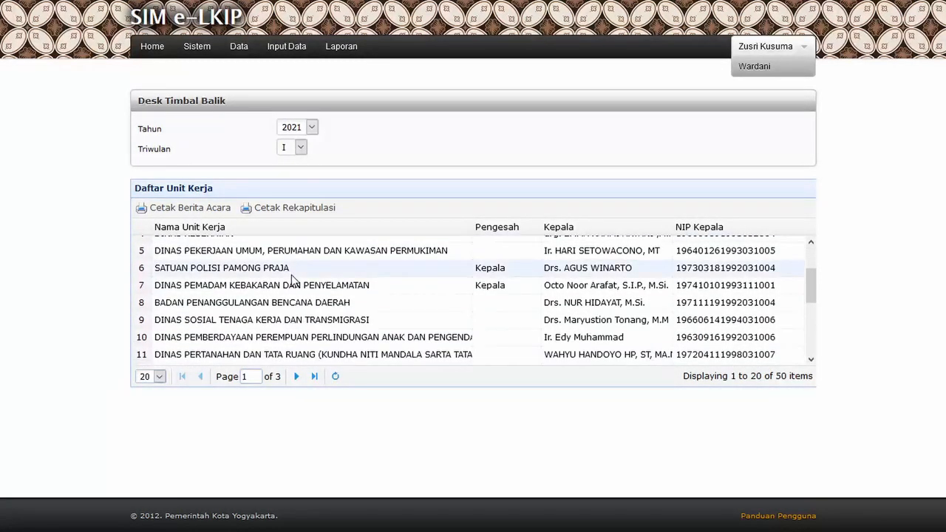
pyautogui.scroll(-2, 294, 280)
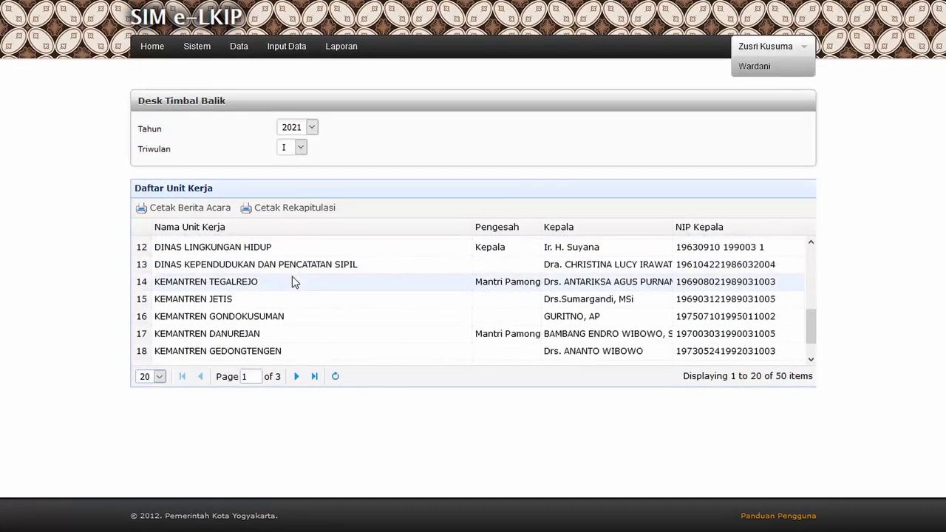
pyautogui.click(280, 282)
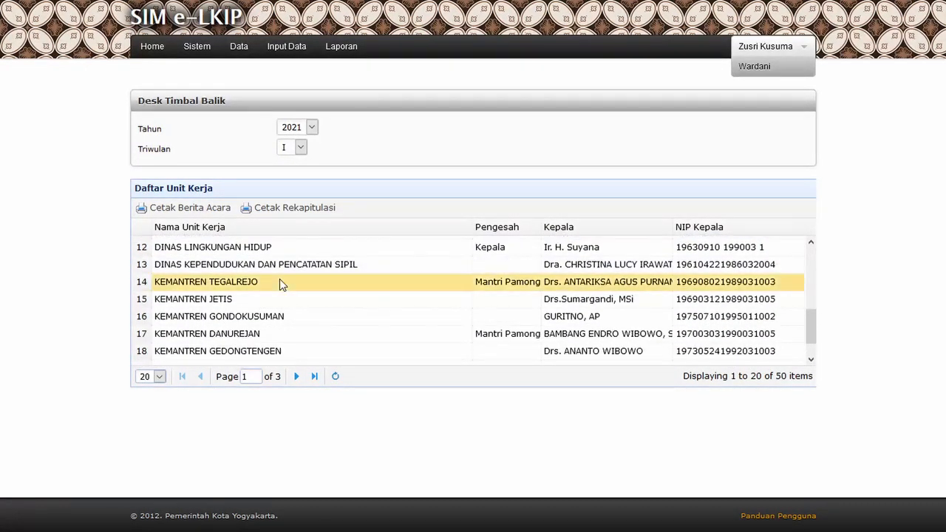
pyautogui.click(205, 211)
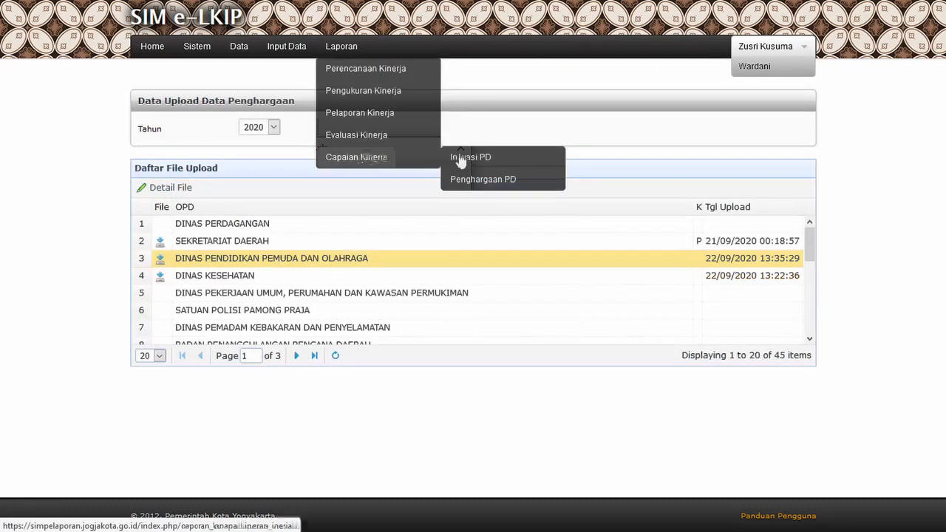
# Step: Show the Inovasi PD uploads for 2020 and call up the download of DINAS KESEHATAN's file without saving it
pyautogui.click(469, 159)
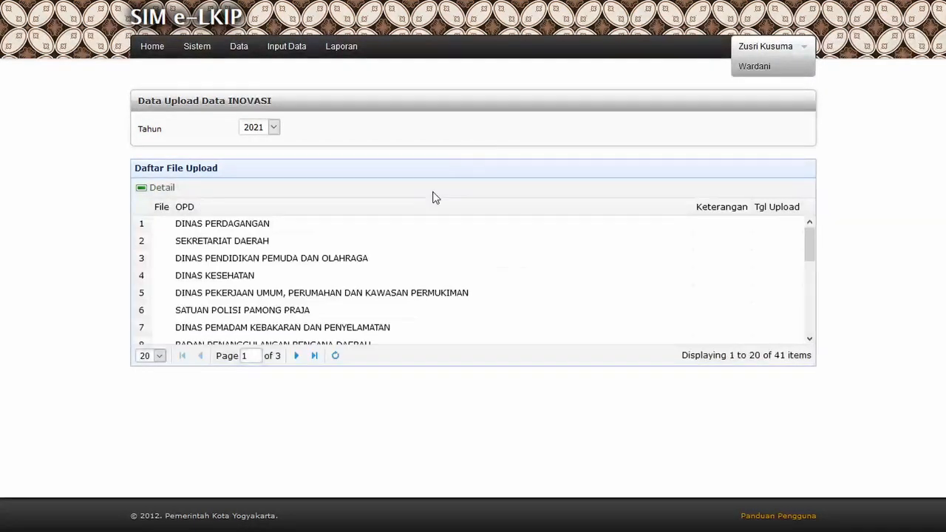
pyautogui.click(269, 133)
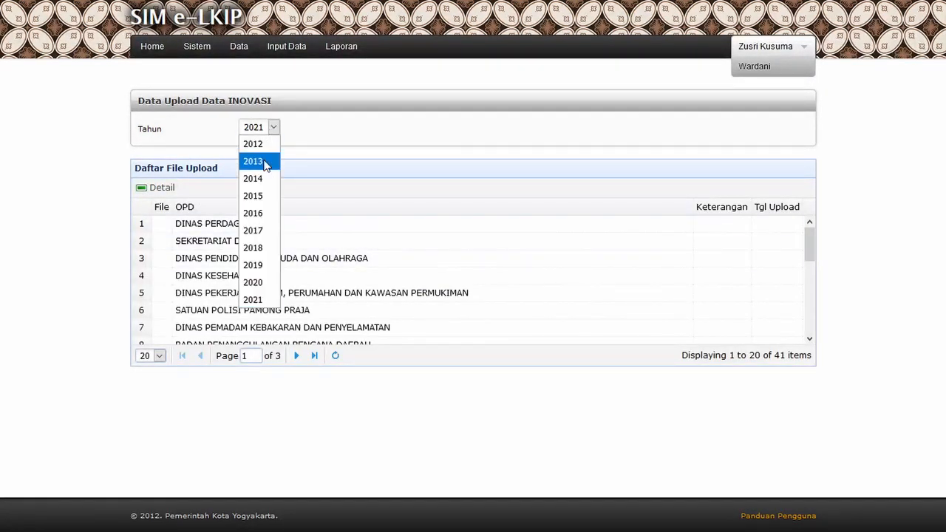
pyautogui.click(258, 280)
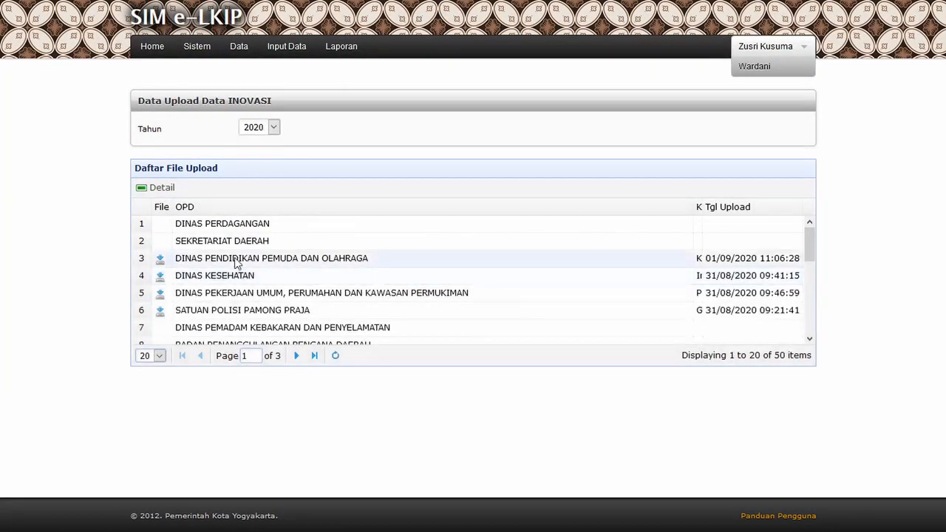
pyautogui.click(159, 278)
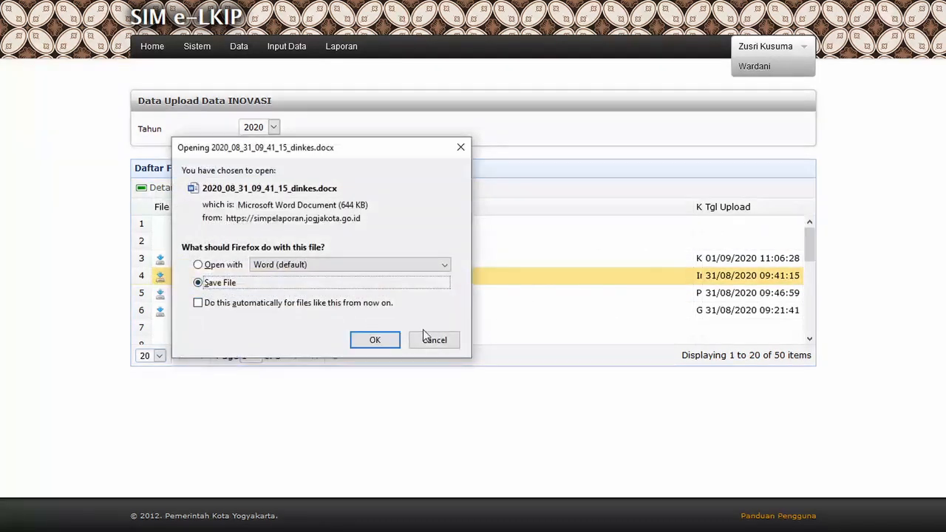
pyautogui.click(430, 338)
# Step: Show the Penghargaan PD uploads for 2020 and call up the download of DINAS PENDIDIKAN PEMUDA DAN OLAHRAGA's file
pyautogui.moveTo(342, 49)
pyautogui.moveTo(368, 164)
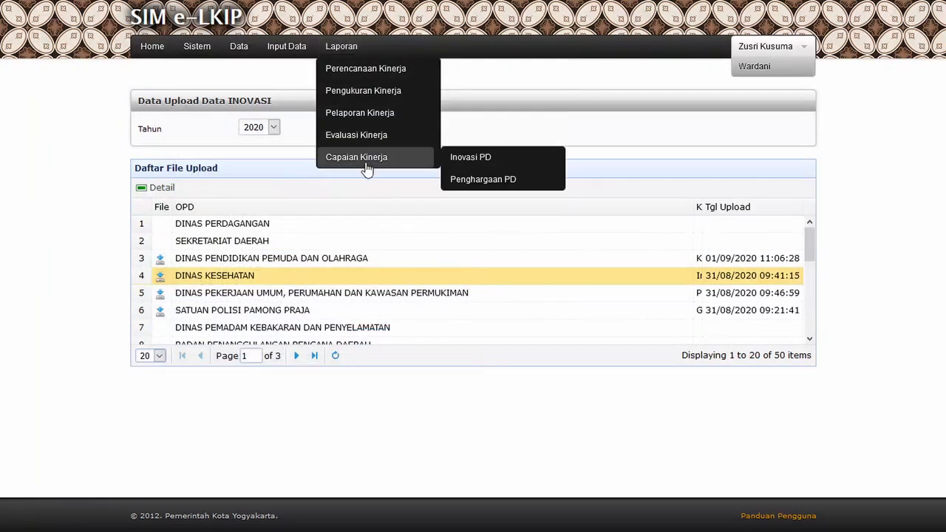
pyautogui.click(476, 180)
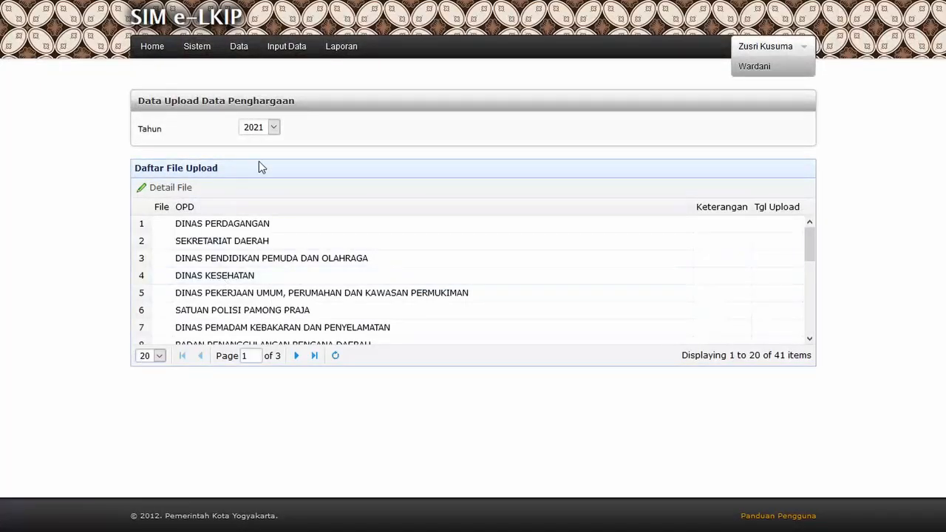
pyautogui.click(273, 127)
pyautogui.click(255, 282)
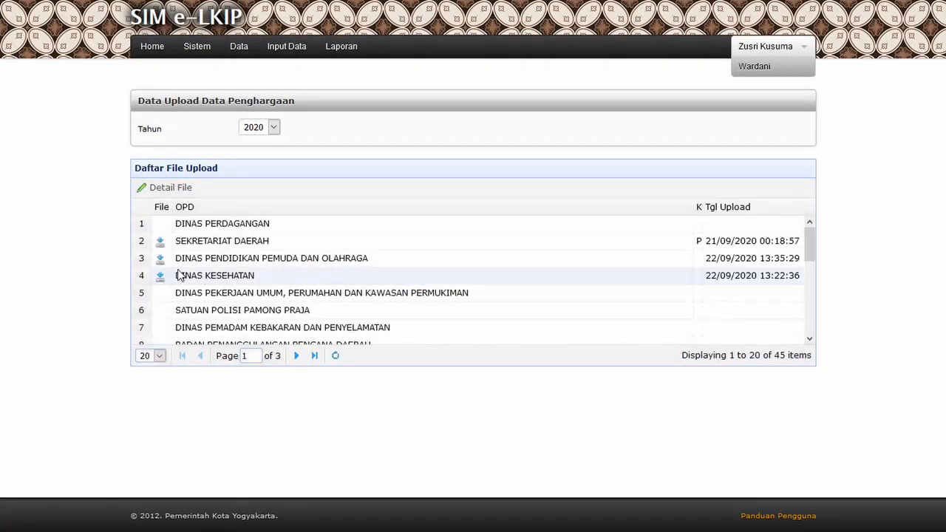
pyautogui.click(160, 260)
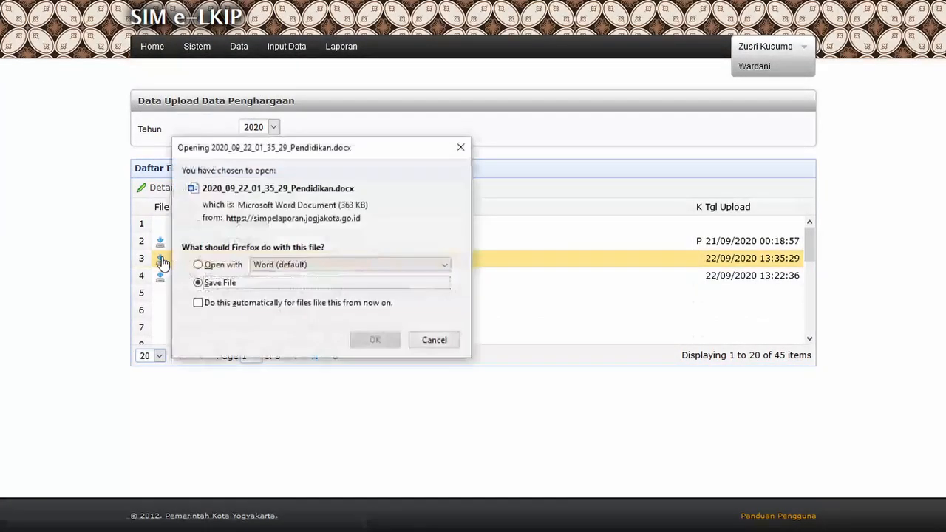